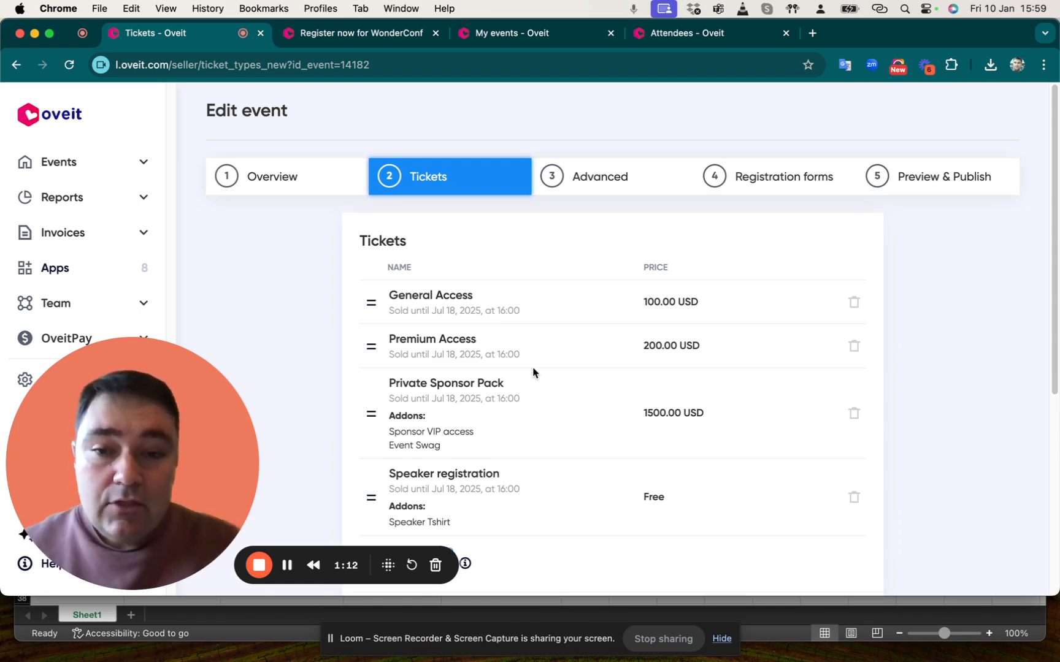
Open the Private Sponsor Pack ticket and examine its ticket type options
click(435, 384)
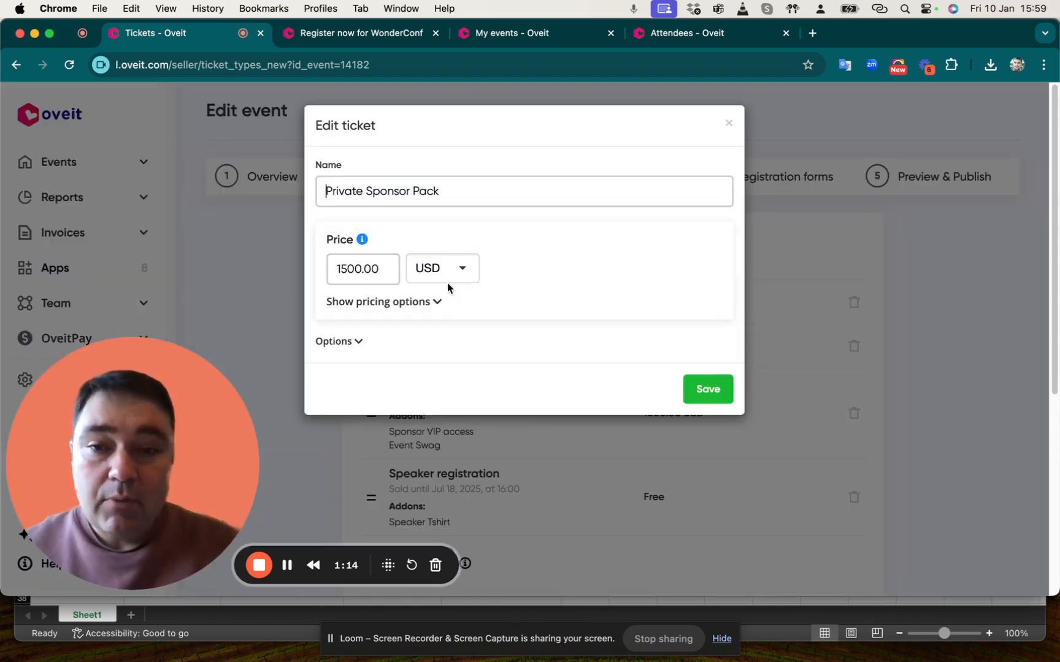
click(347, 342)
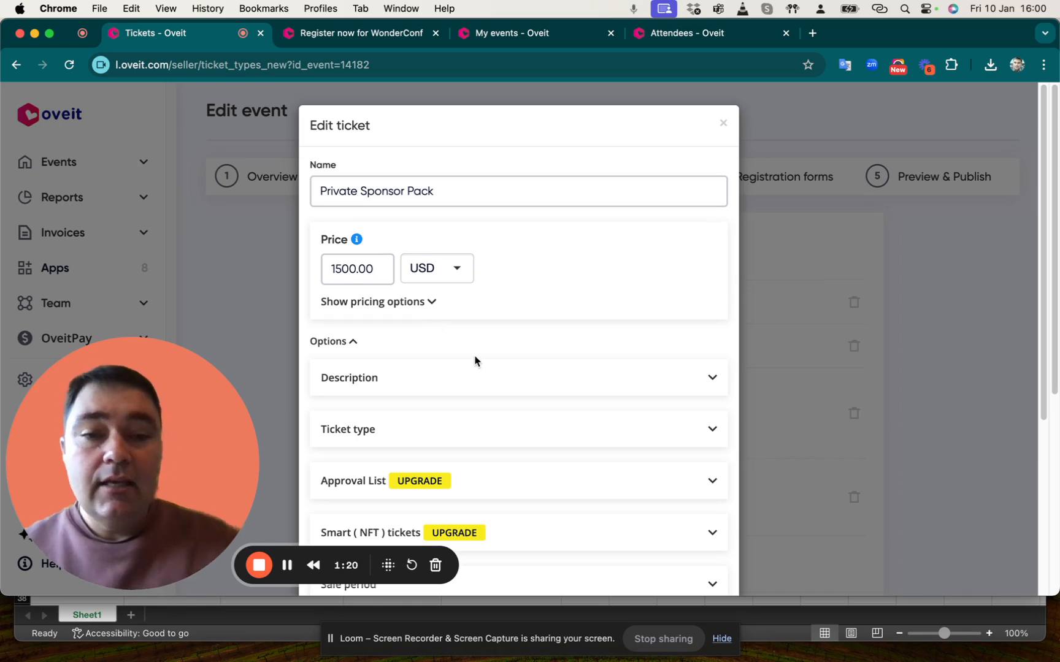
click(460, 428)
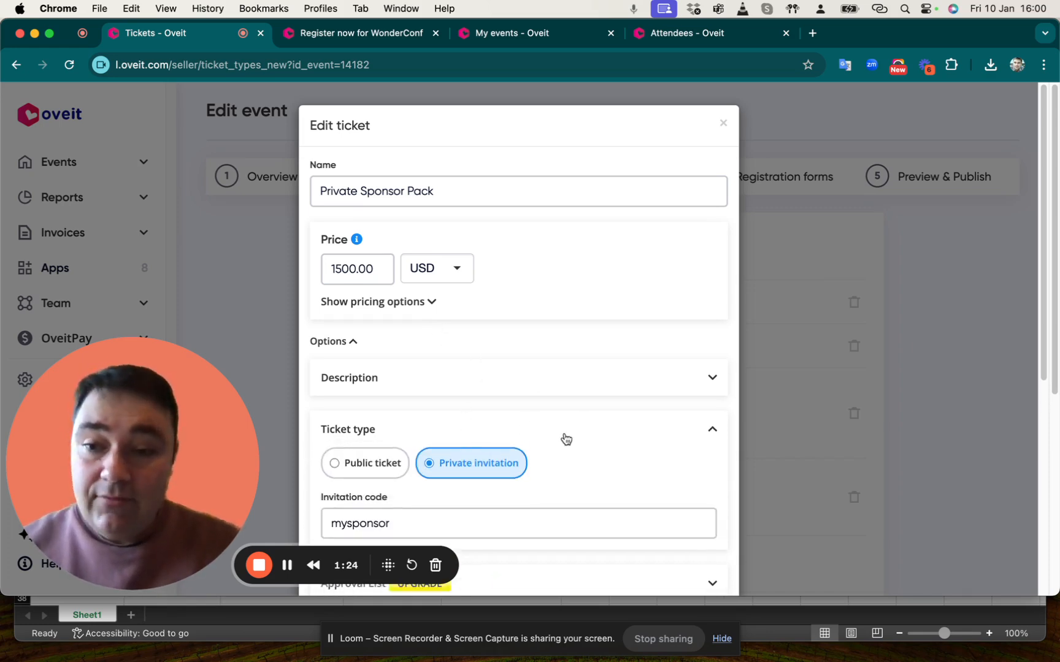
click(566, 439)
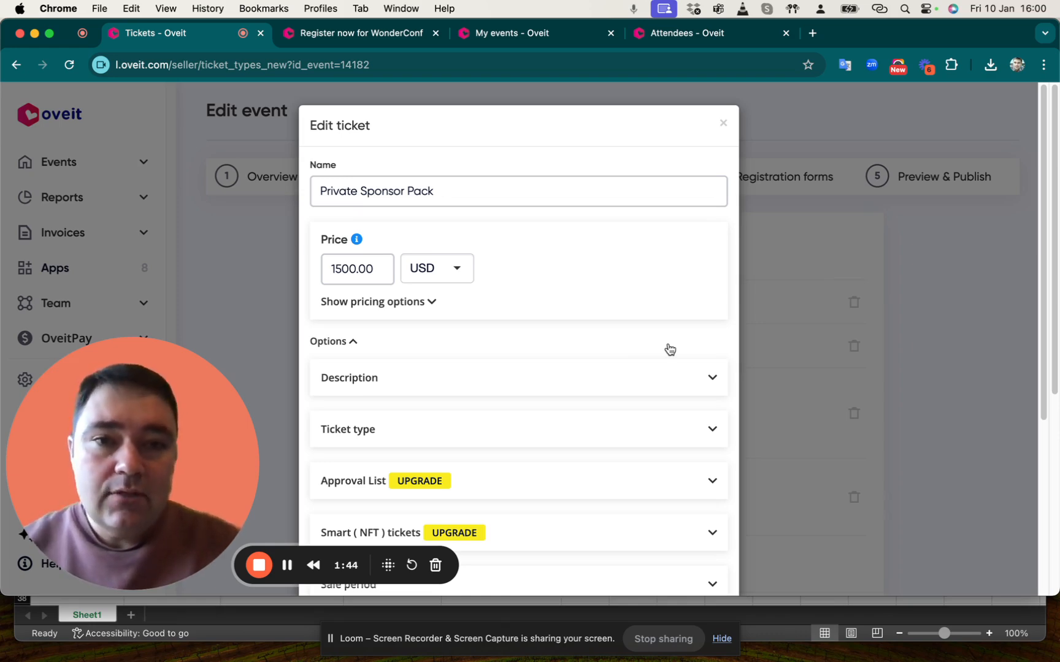
click(846, 241)
scroll(715, 312, down, 3)
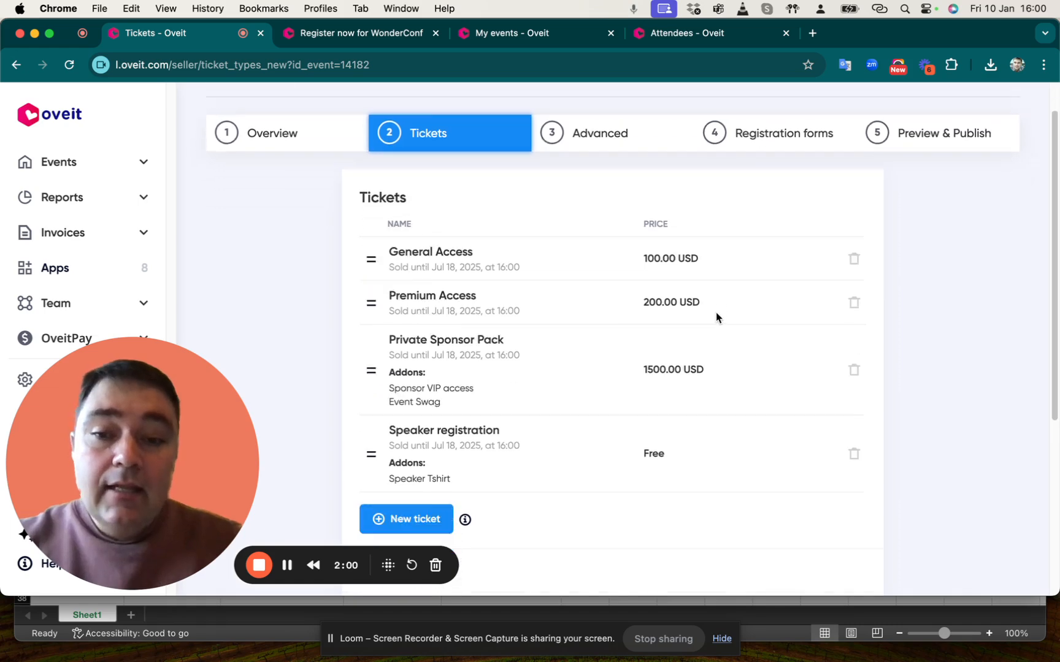
Open the Speaker registration ticket and examine its ticket type and invitation code options
click(458, 399)
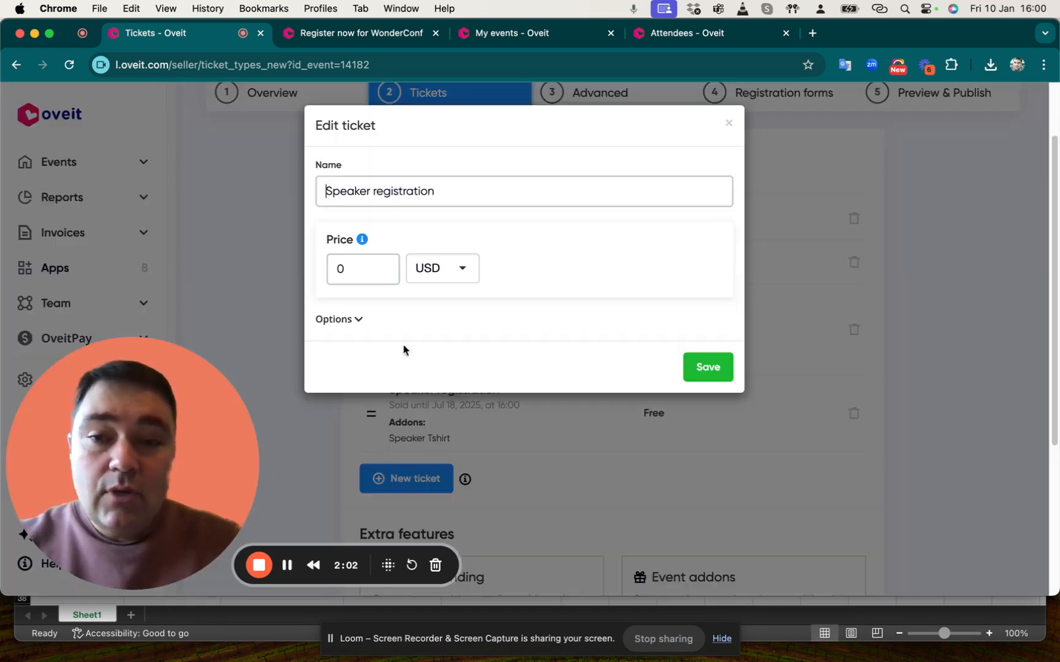
click(367, 318)
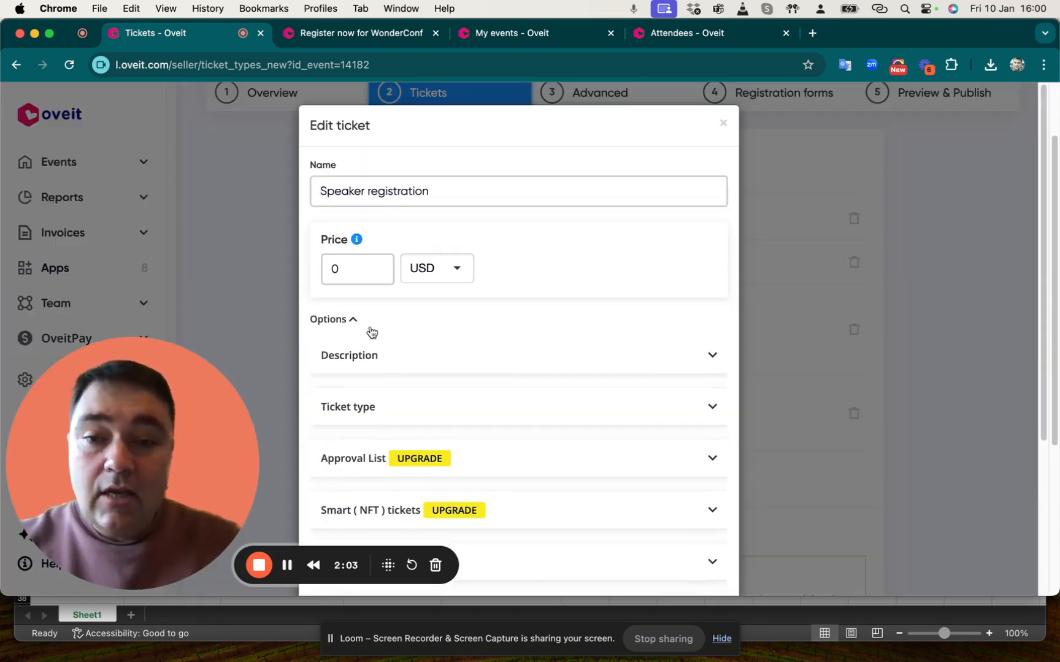
click(408, 409)
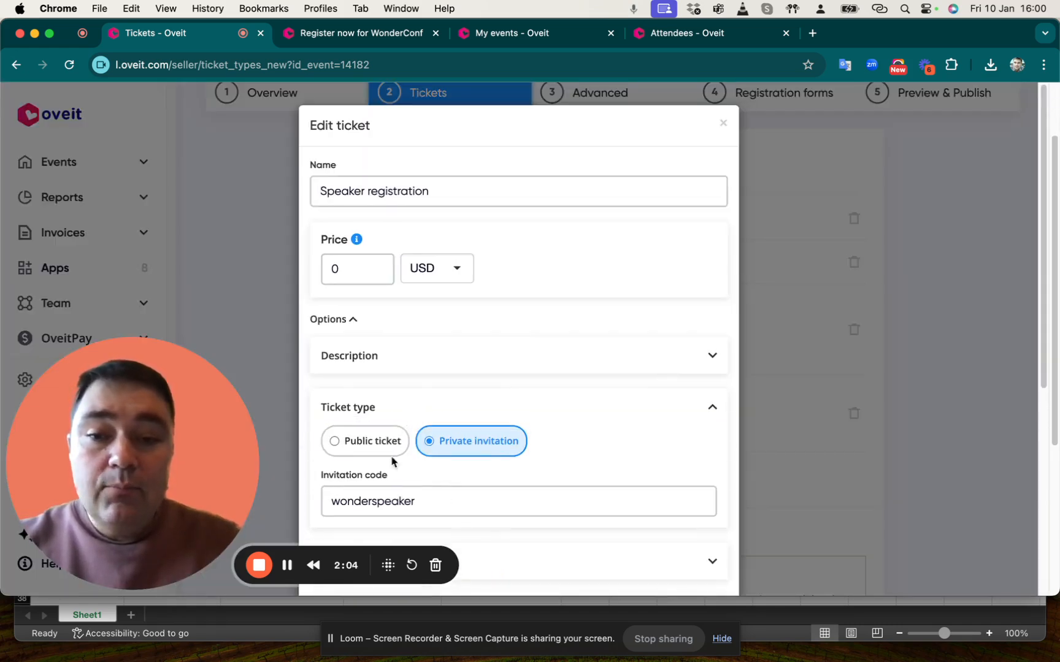
click(397, 407)
click(925, 274)
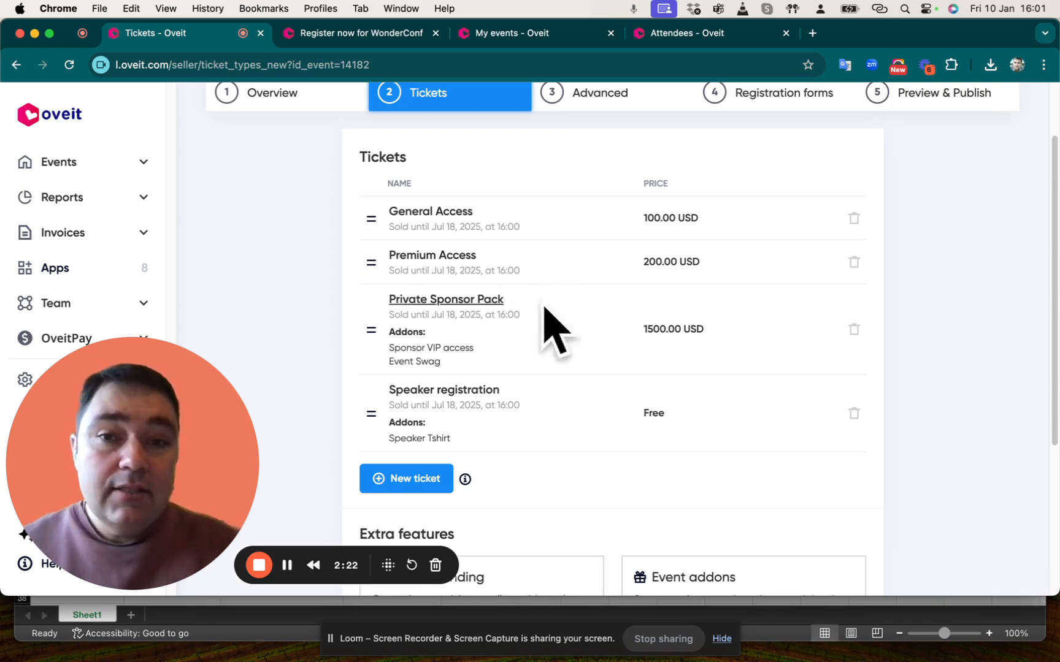
Open the event's Registration forms step to review its fields
scroll(526, 314, up, 1)
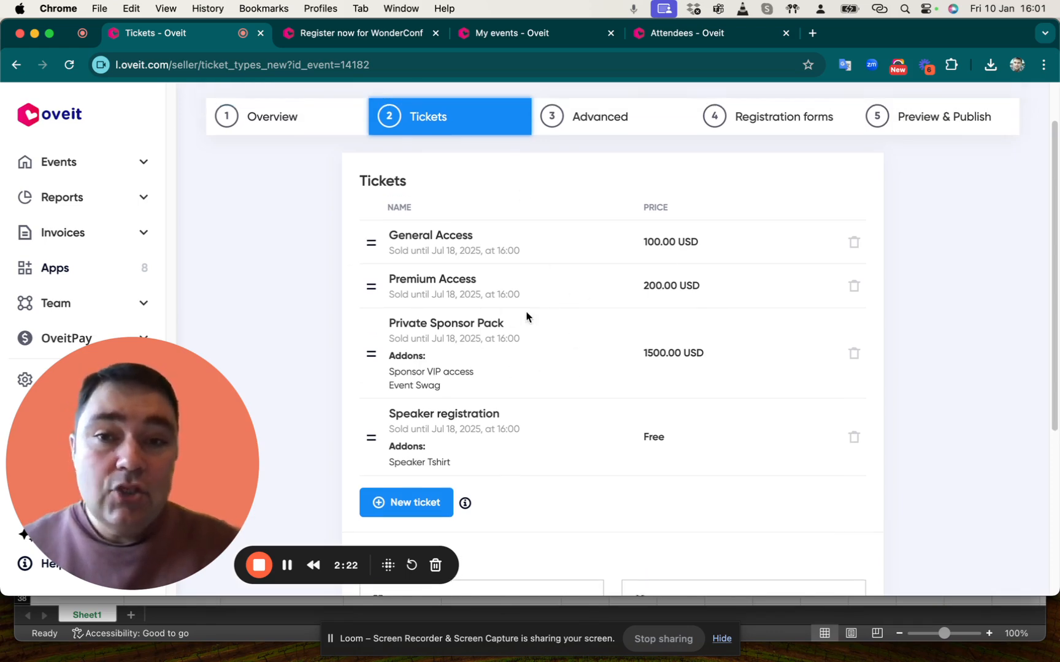
click(787, 121)
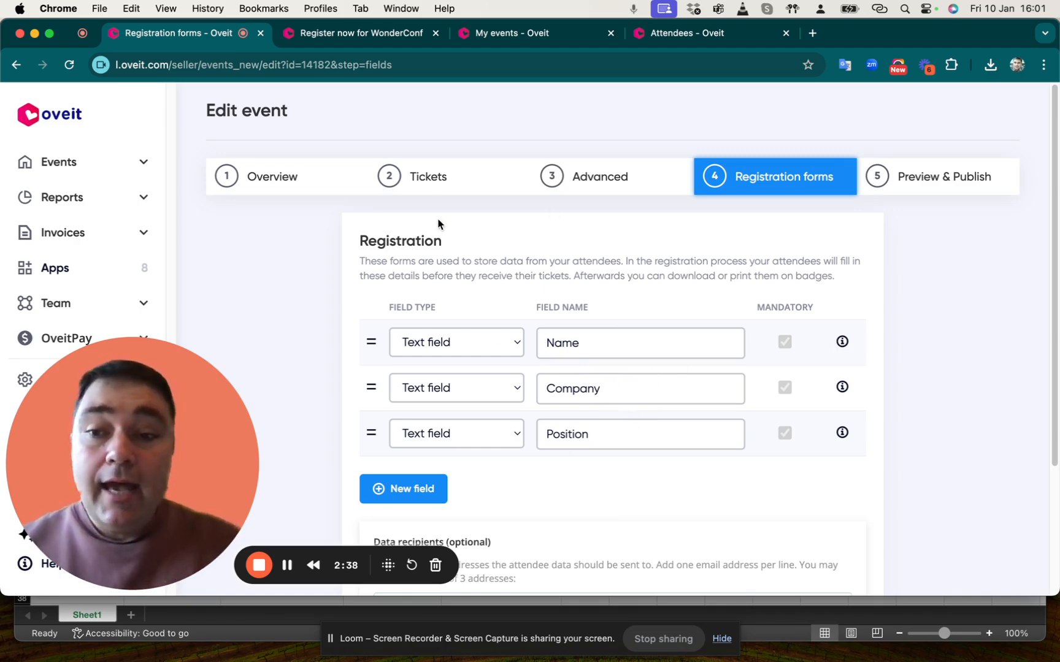
Switch to the public WonderConf registration page and review the tickets offered
click(369, 36)
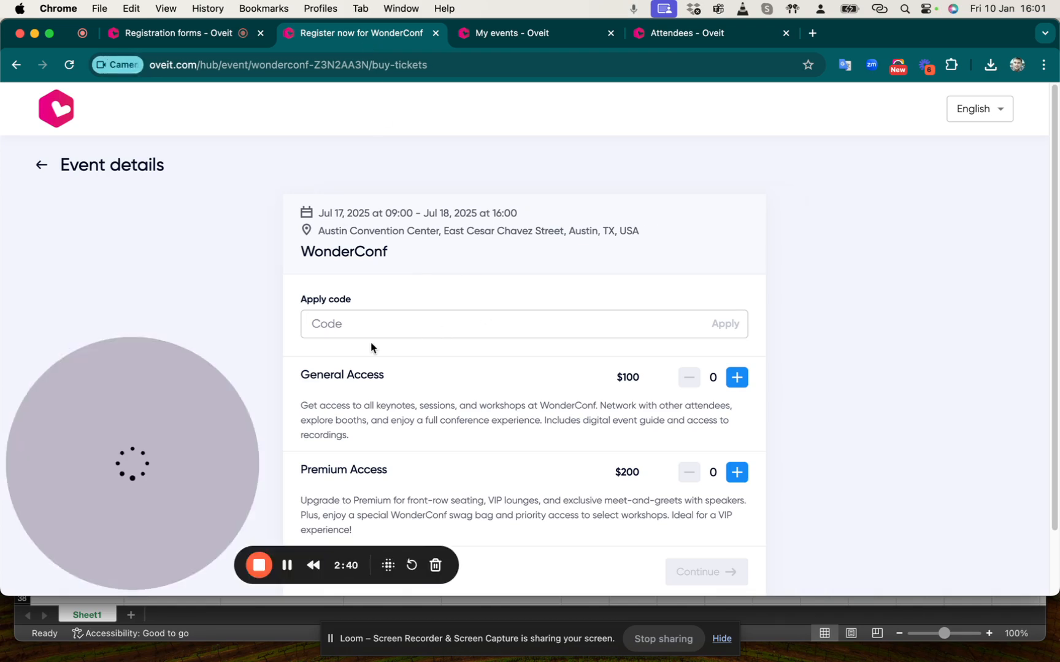
scroll(493, 377, down, 3)
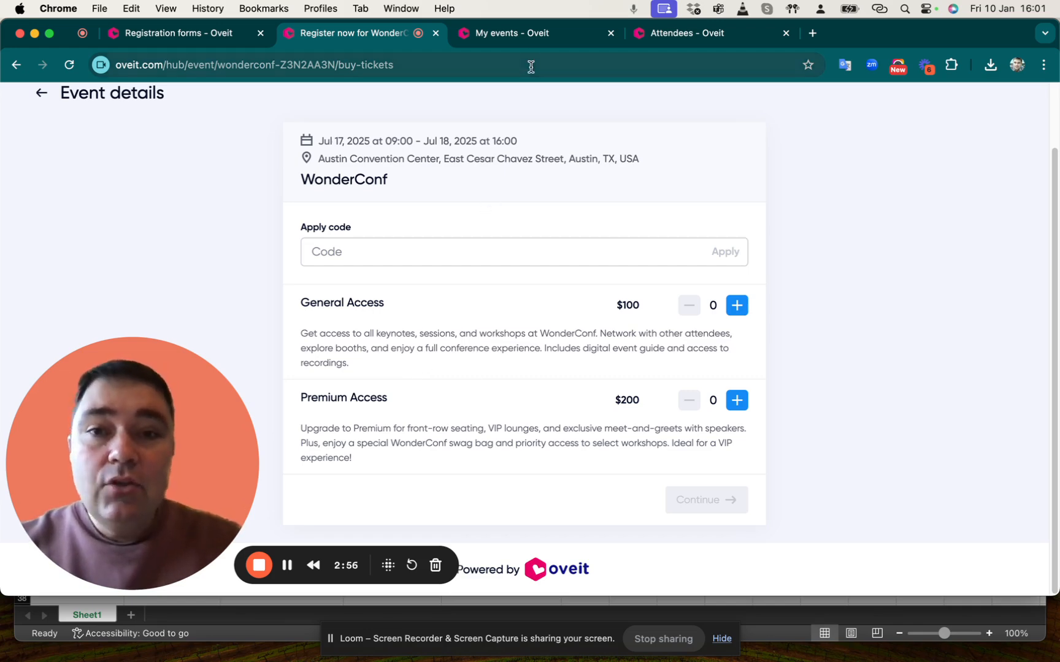
Open the attendee import page for the WonderConf event from My events
click(531, 35)
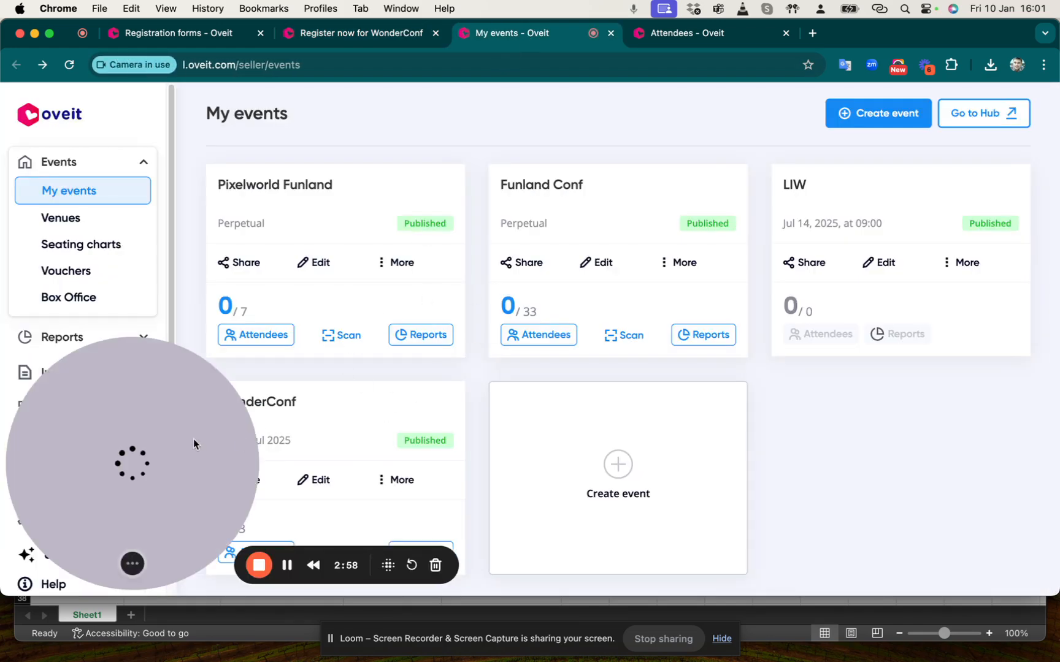
drag(167, 436, 923, 419)
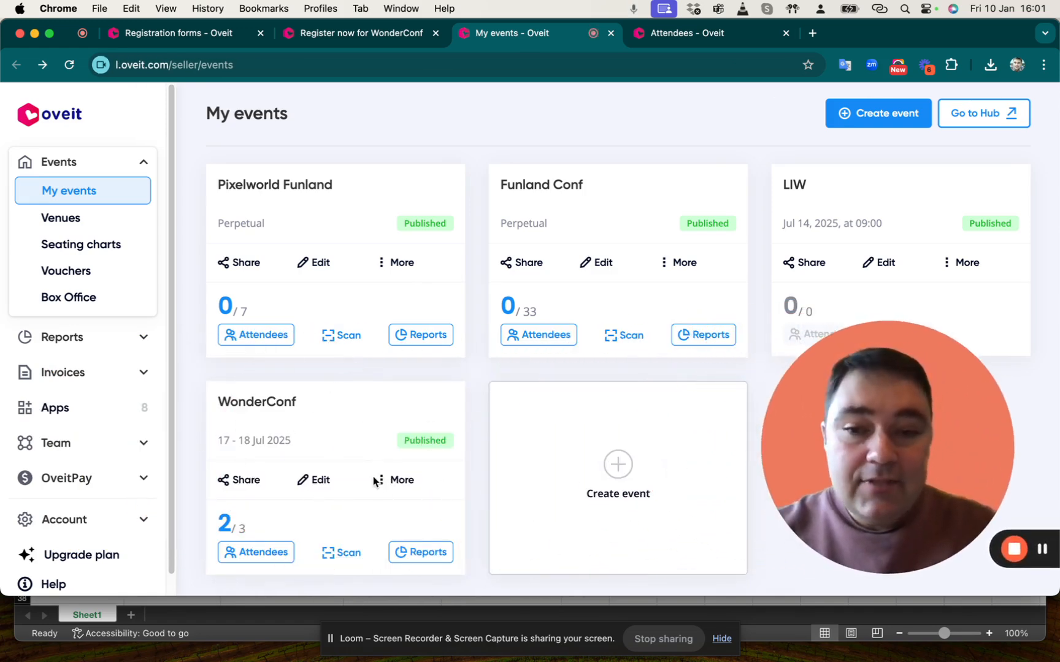
click(403, 482)
scroll(386, 508, down, 1)
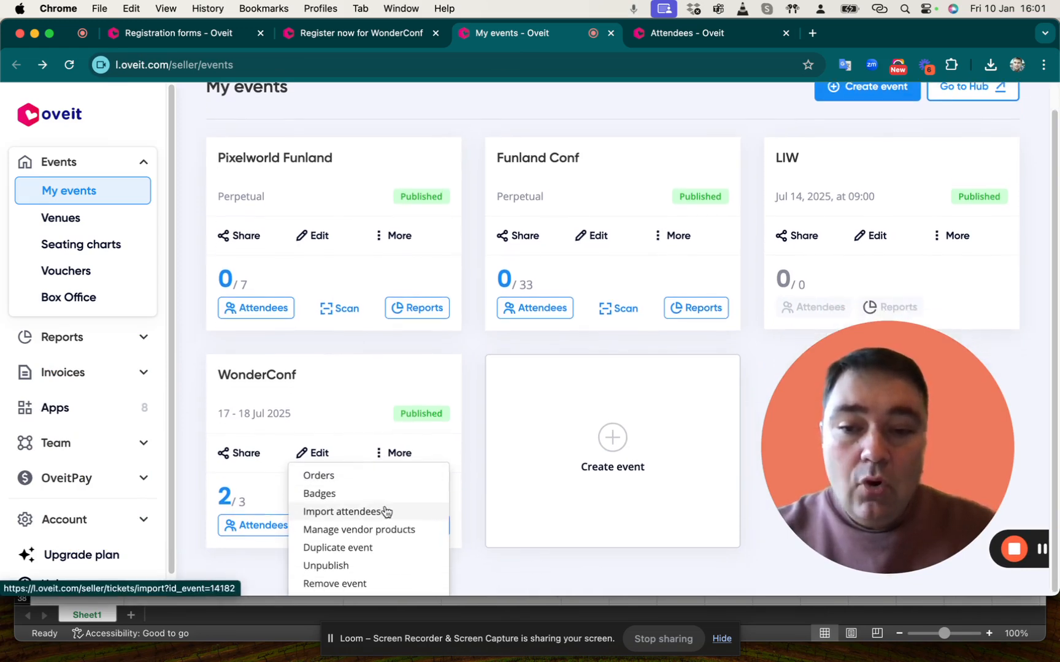
click(343, 514)
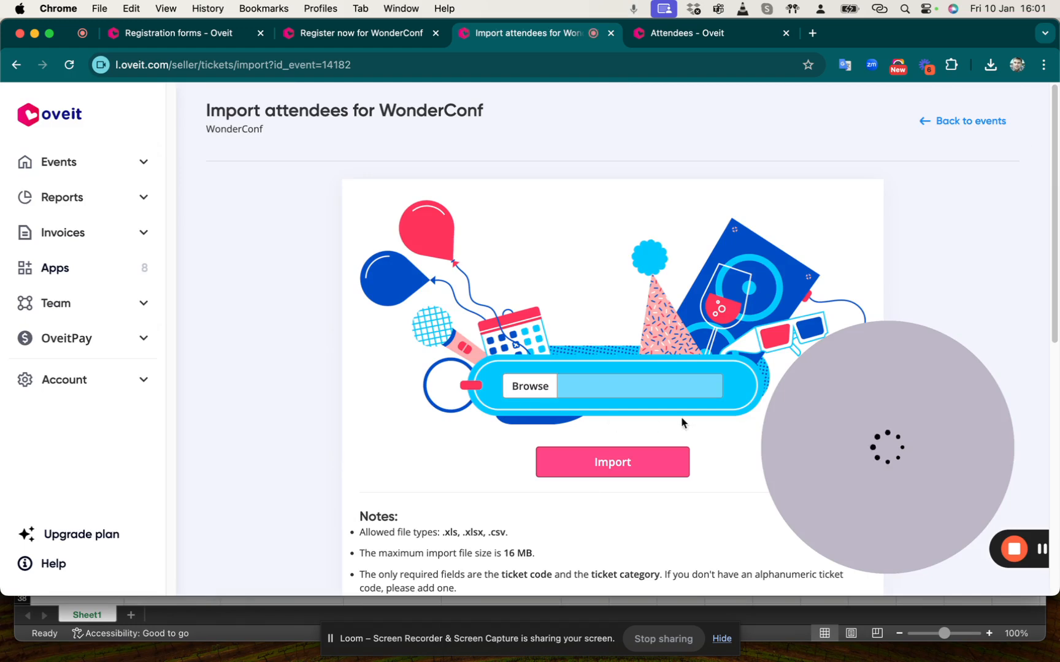
Read the import notes on required fields and the numeric category IDs listed for each ticket
drag(887, 442, 119, 435)
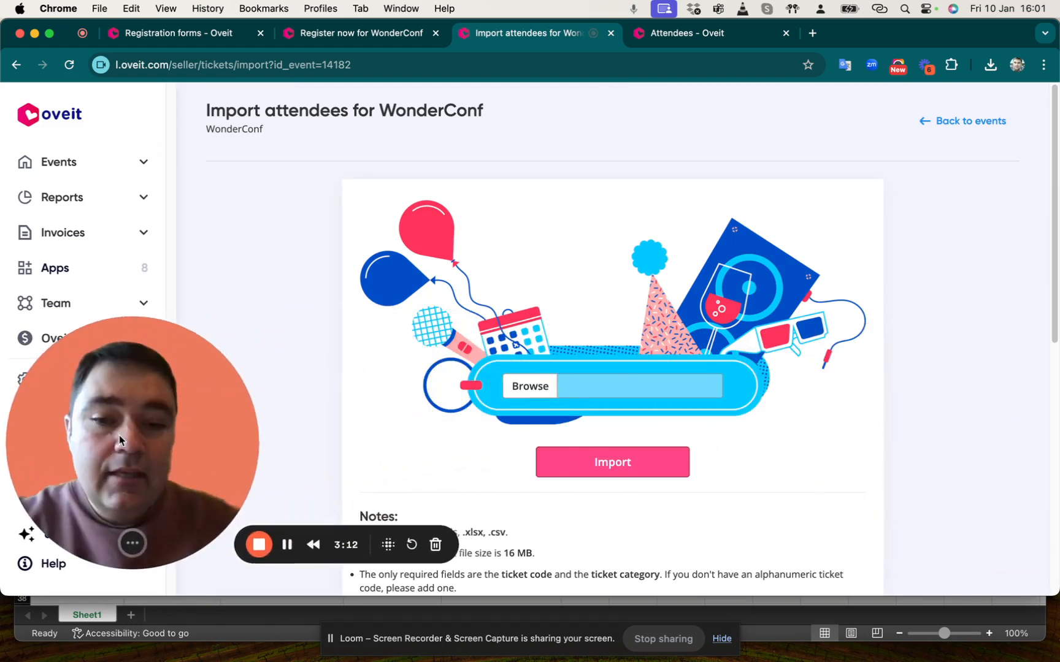
scroll(613, 276, down, 5)
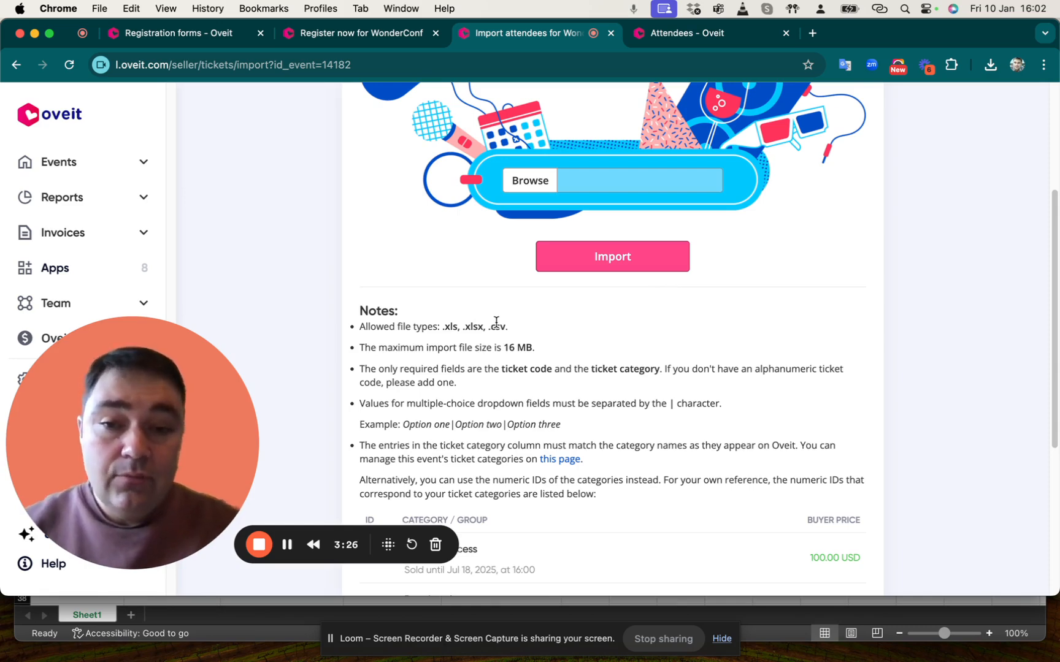
scroll(552, 356, down, 1)
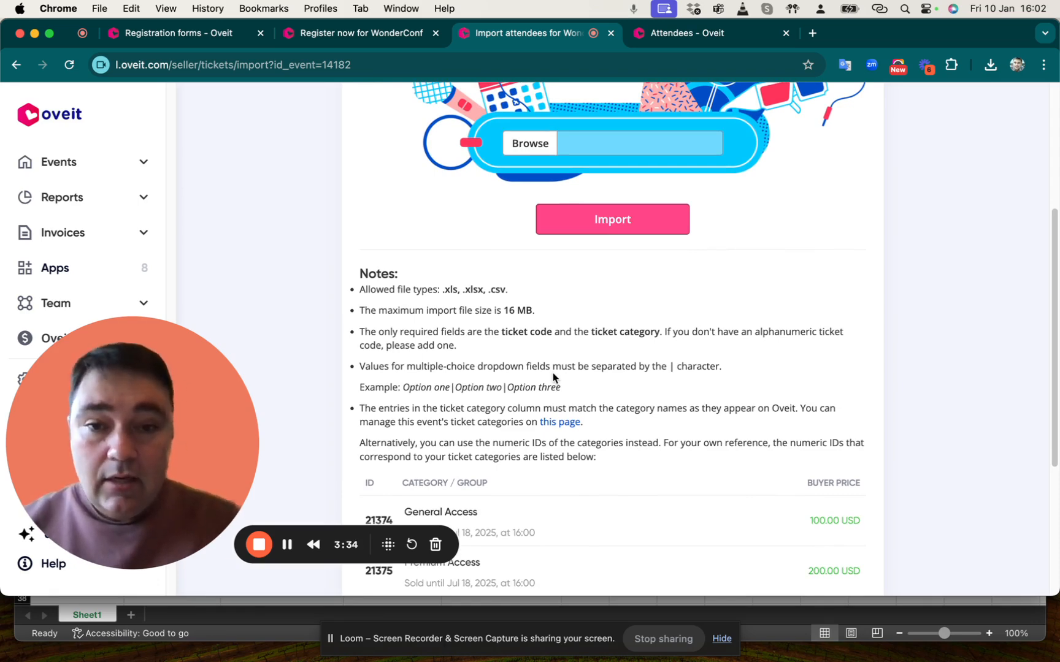
drag(500, 331, 520, 330)
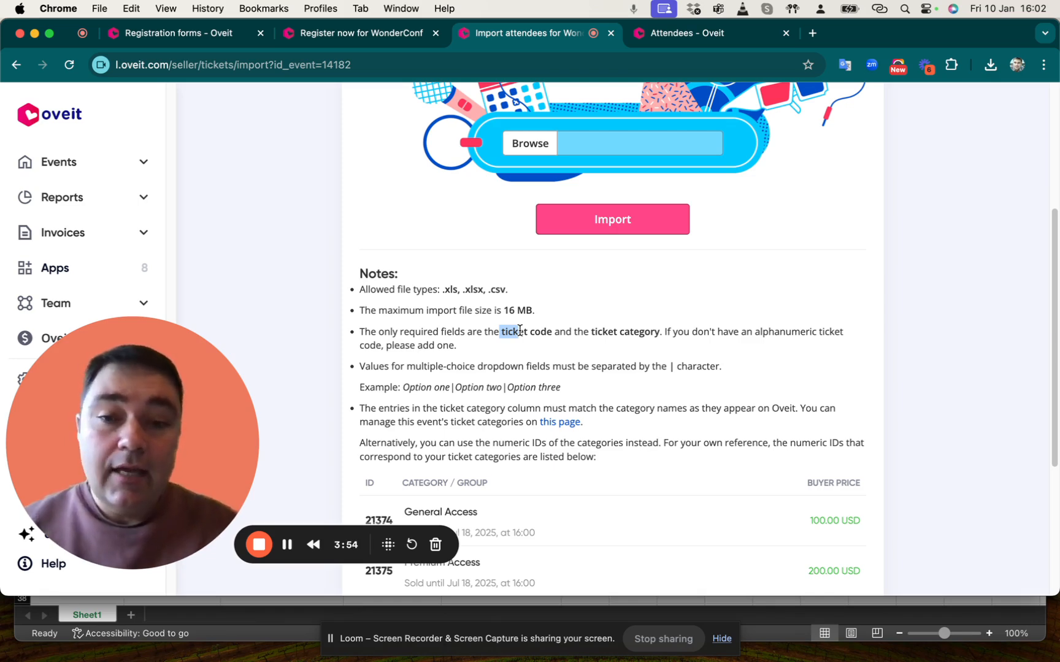
drag(591, 331, 652, 328)
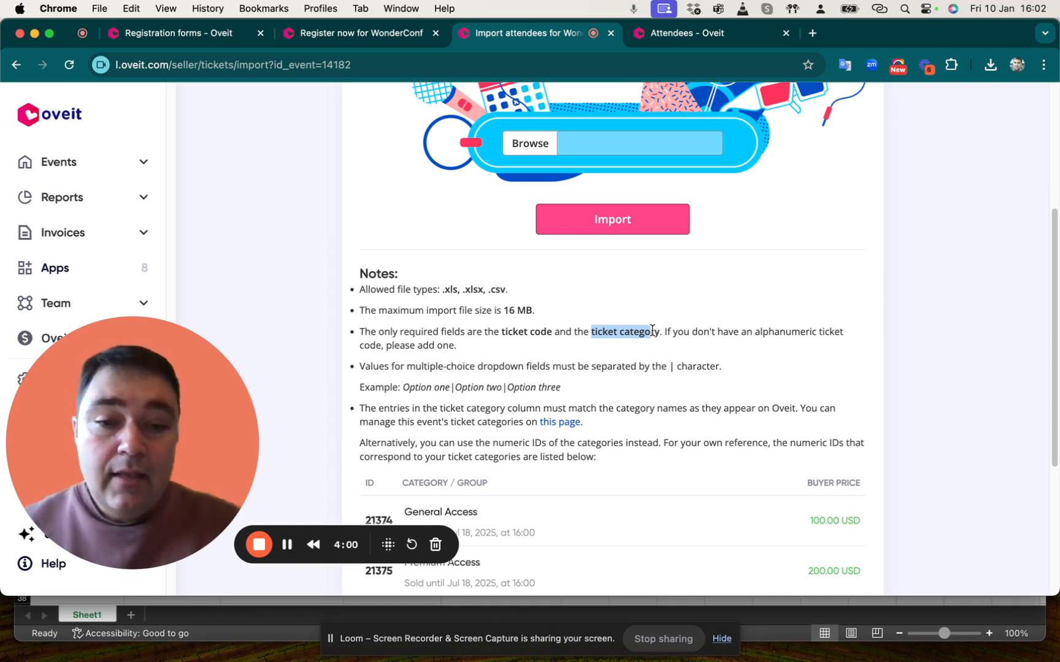
scroll(652, 332, down, 5)
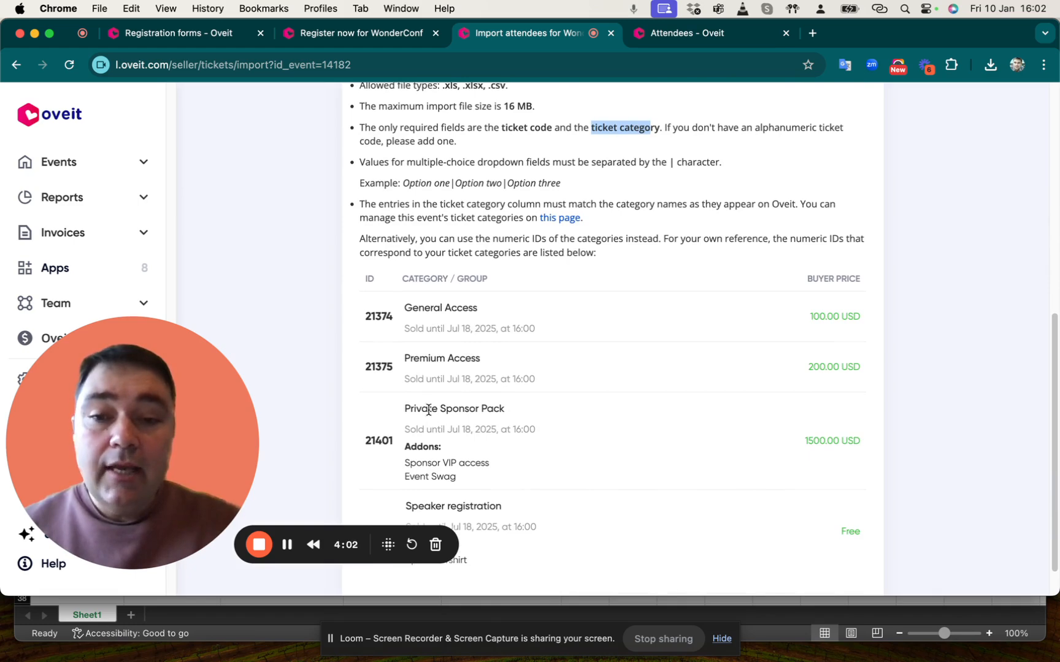
drag(400, 417, 538, 410)
click(582, 417)
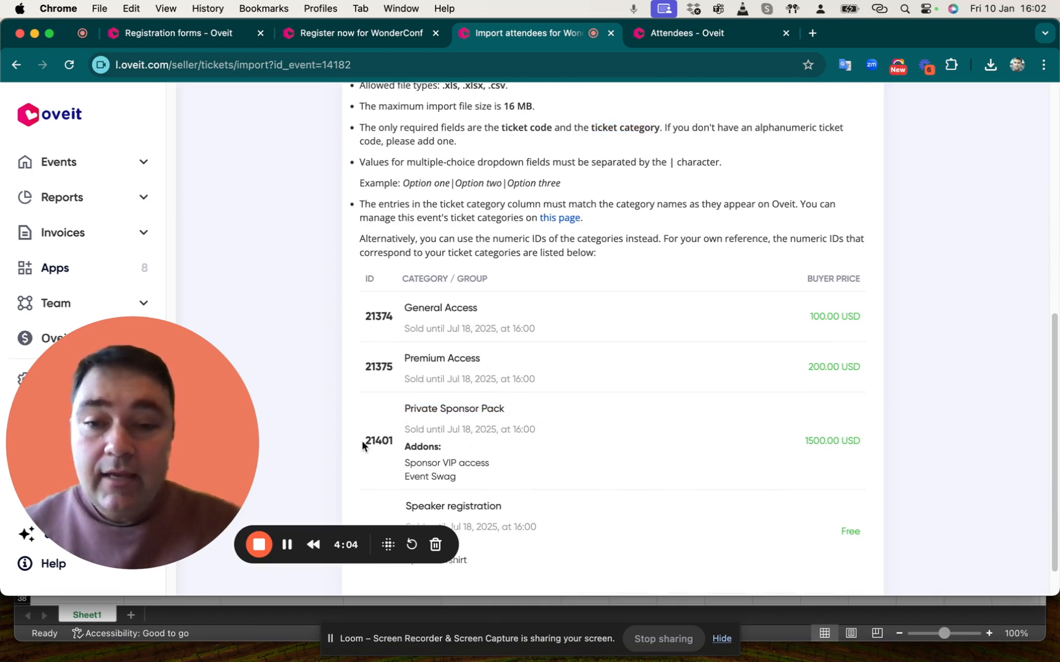
drag(363, 441, 511, 467)
scroll(509, 429, down, 1)
scroll(509, 429, down, 2)
drag(366, 489, 389, 488)
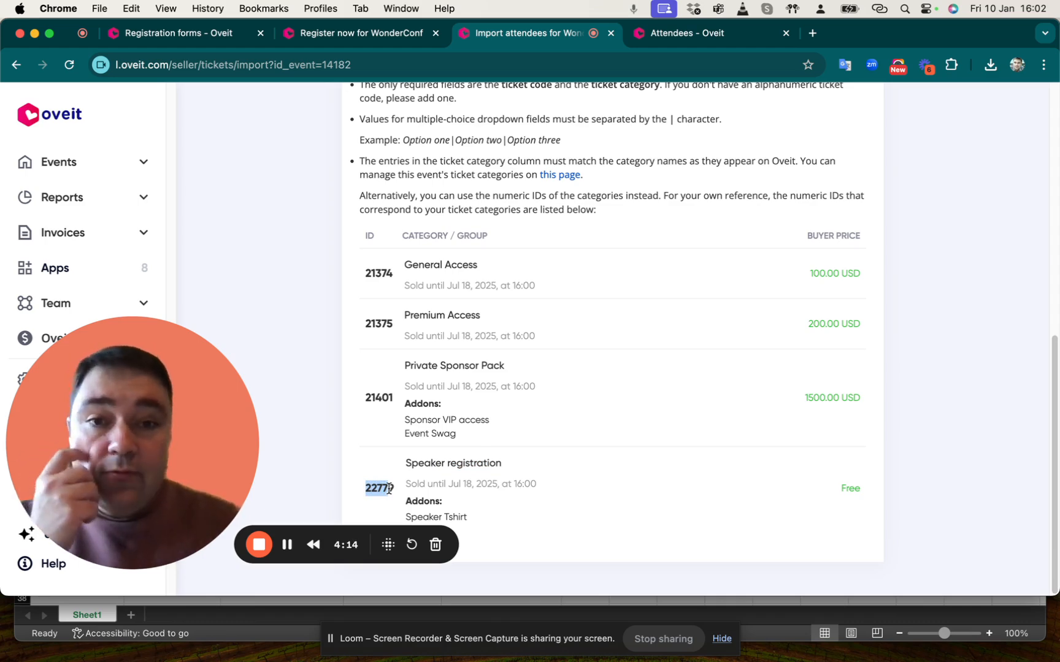
Switch to Excel and review the ticket codes, category IDs and attendee details in import_comp_tickets
click(221, 610)
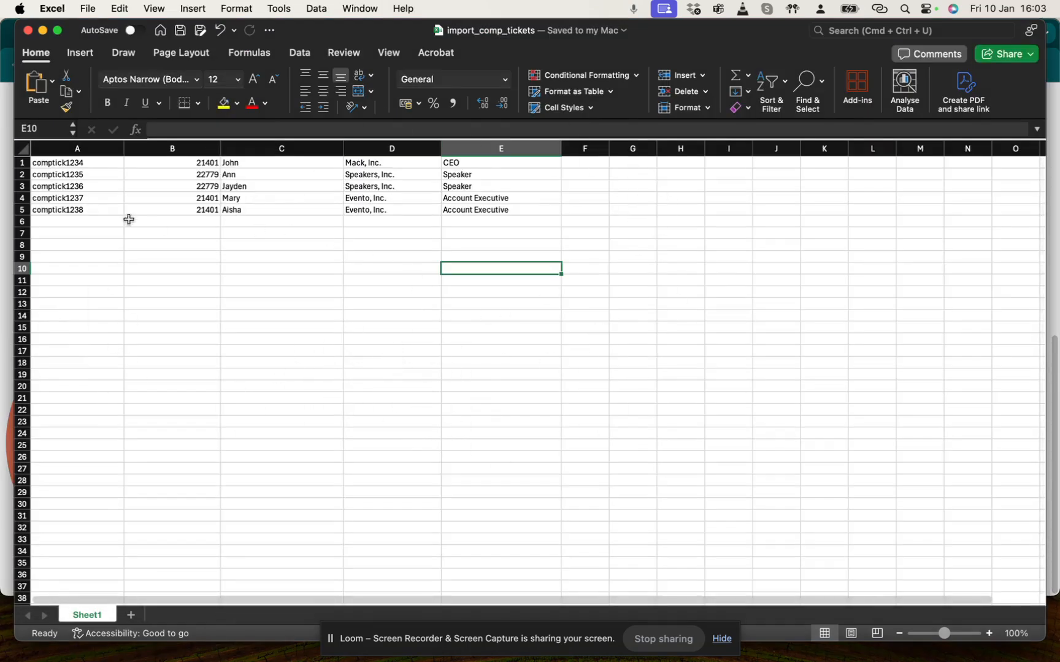
click(49, 163)
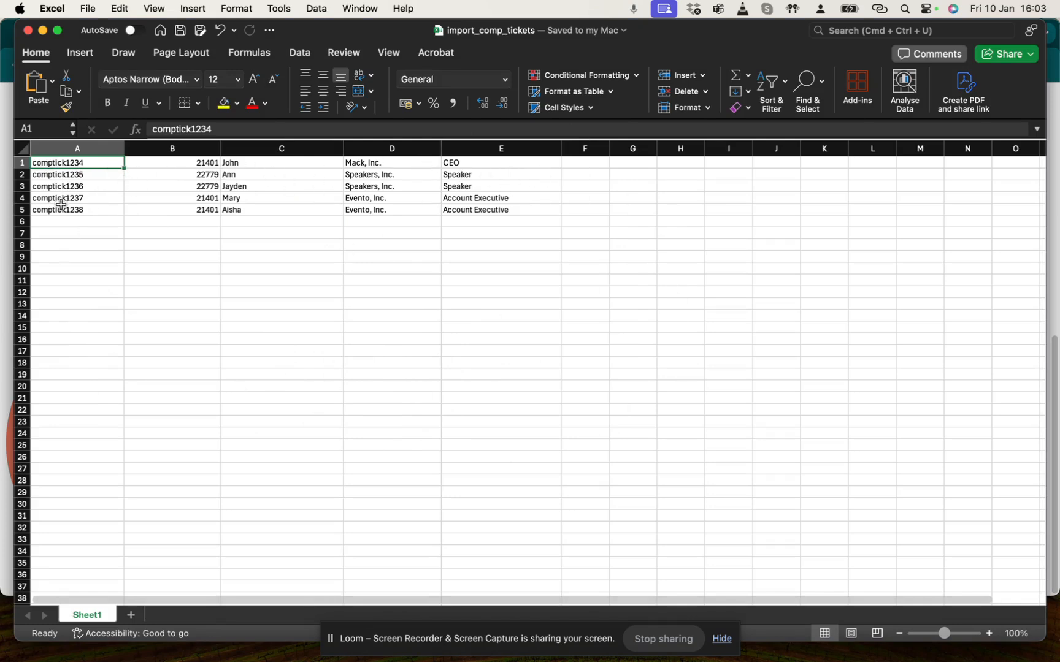
drag(60, 210, 61, 164)
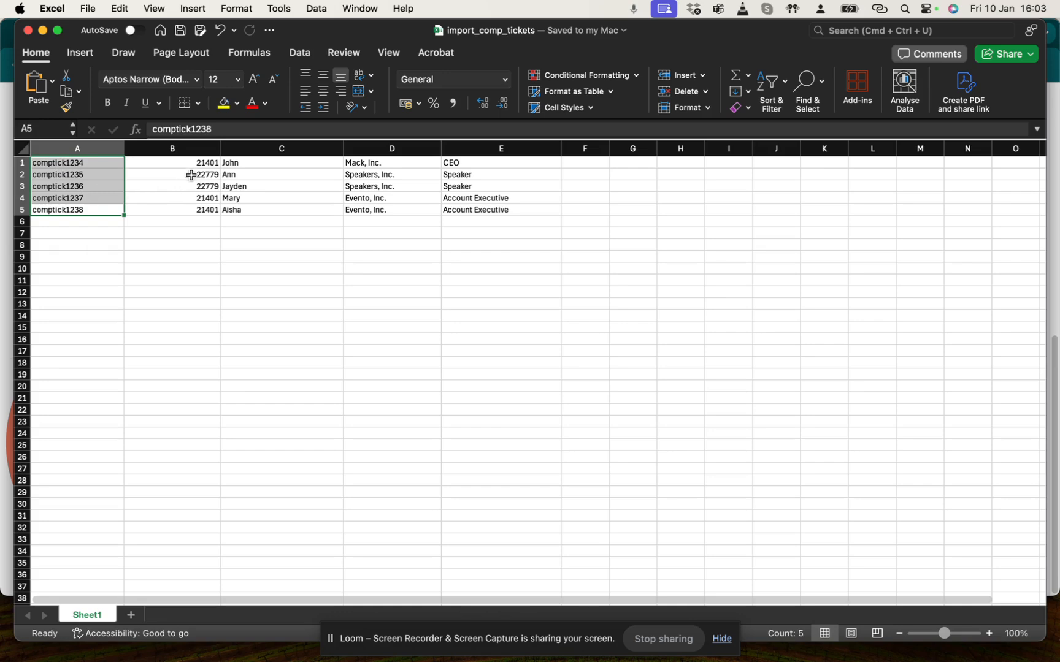
drag(190, 175, 185, 211)
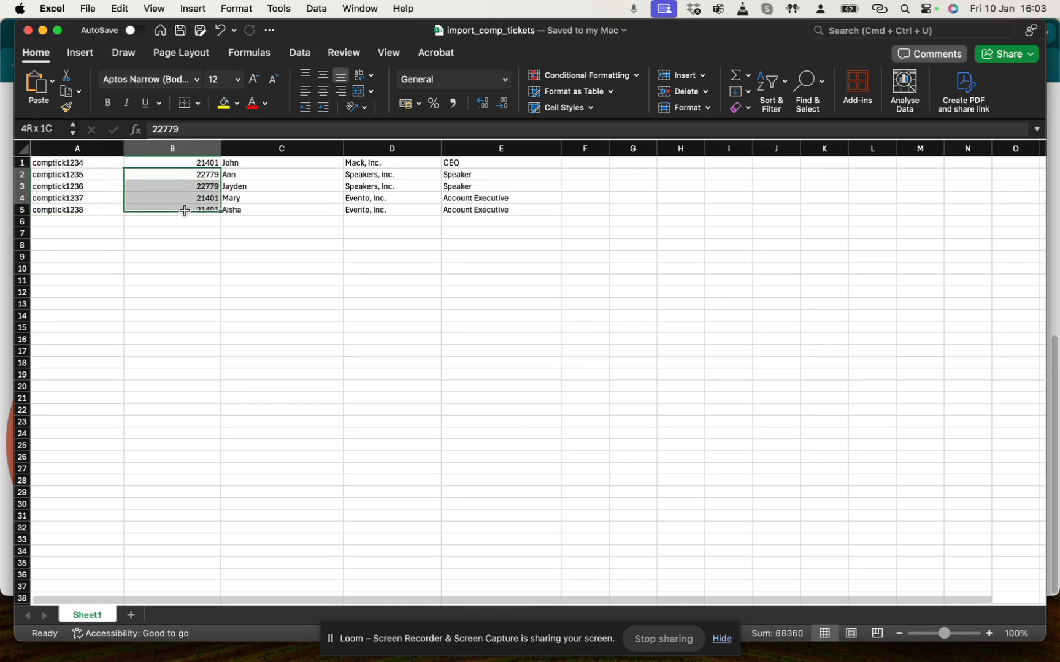
click(201, 162)
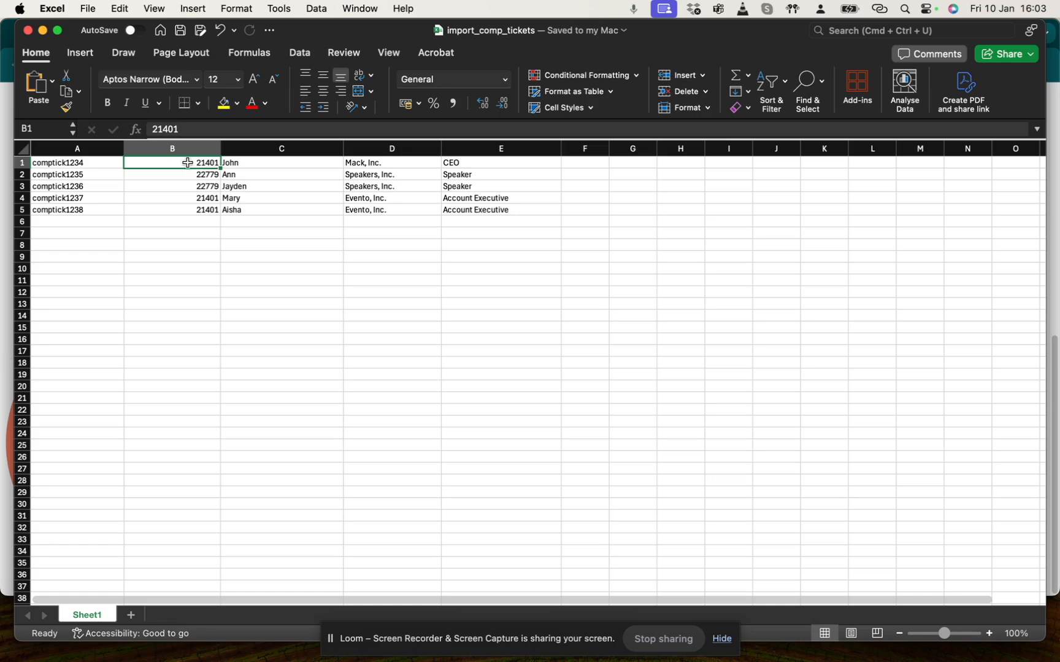
drag(199, 176, 198, 183)
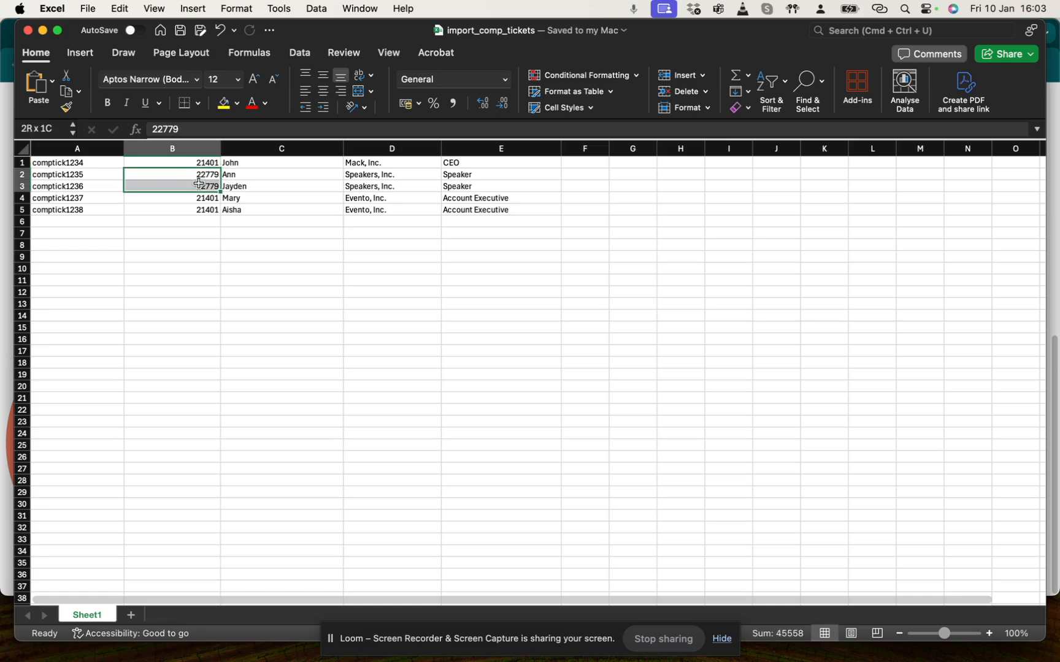
drag(265, 164, 452, 214)
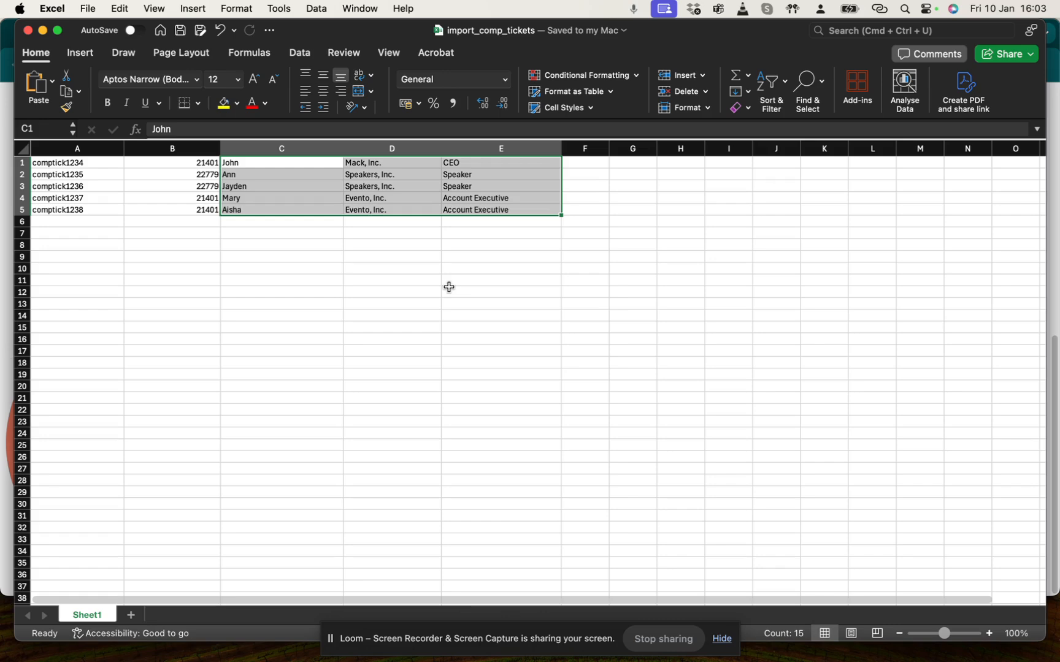
Return to the import page and import the file import_comp_tickets.xlsx
click(9, 370)
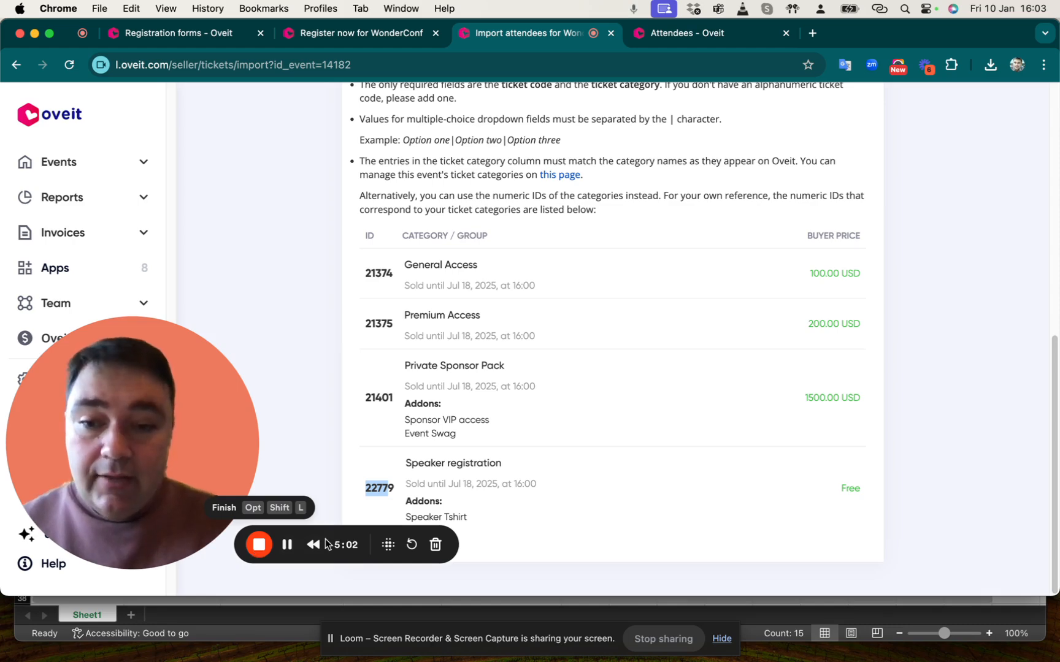
click(287, 551)
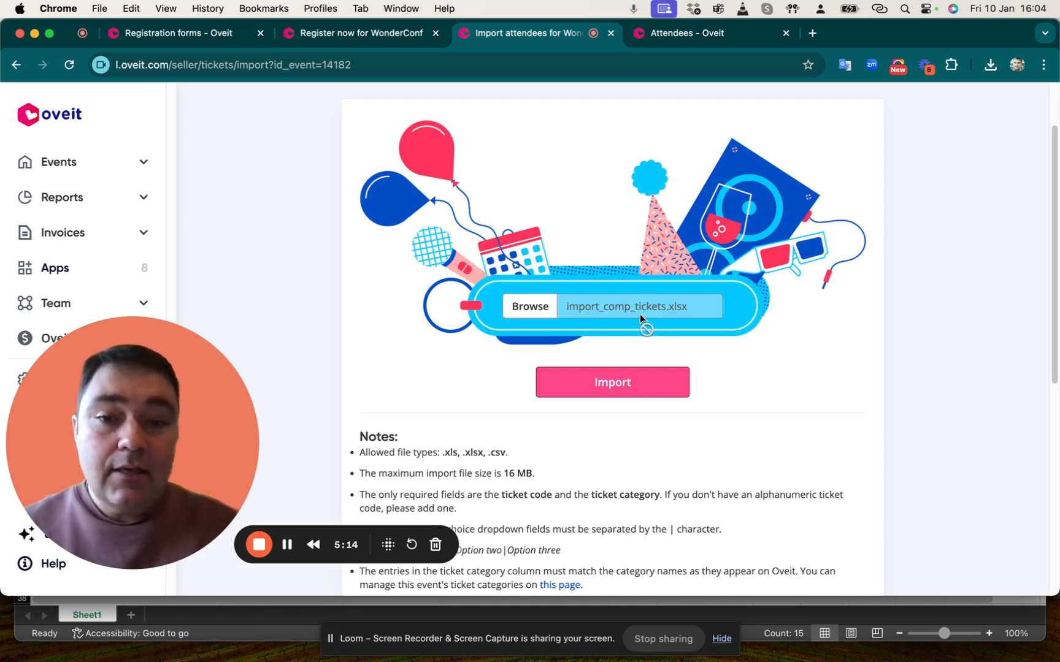
click(610, 381)
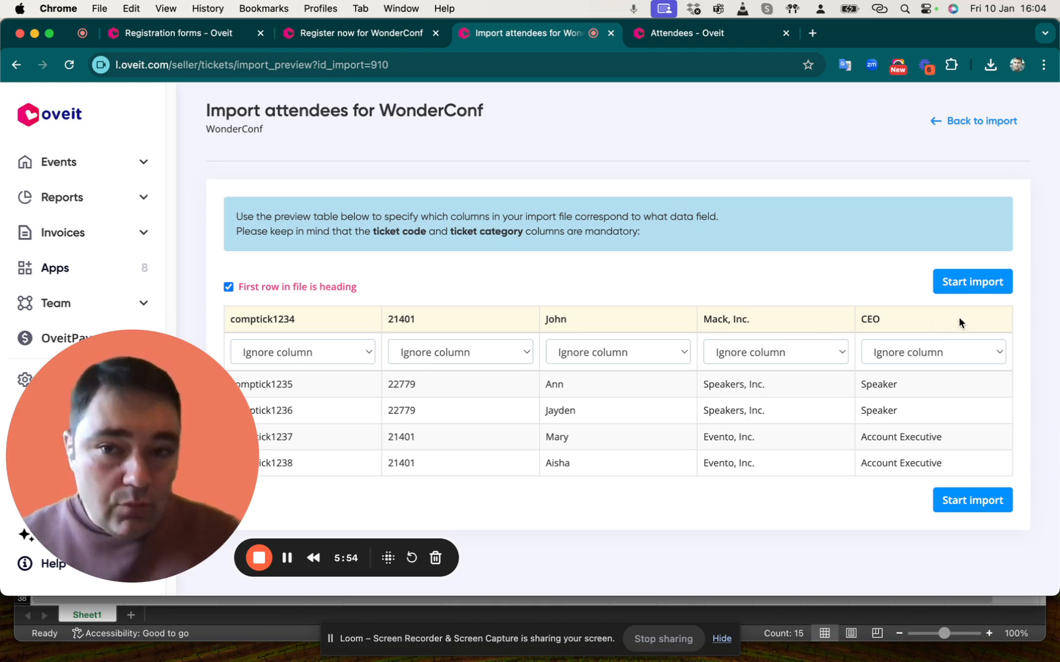
Untick the first-row-is-heading option and map the first two columns to Ticket code and Ticket category
click(253, 291)
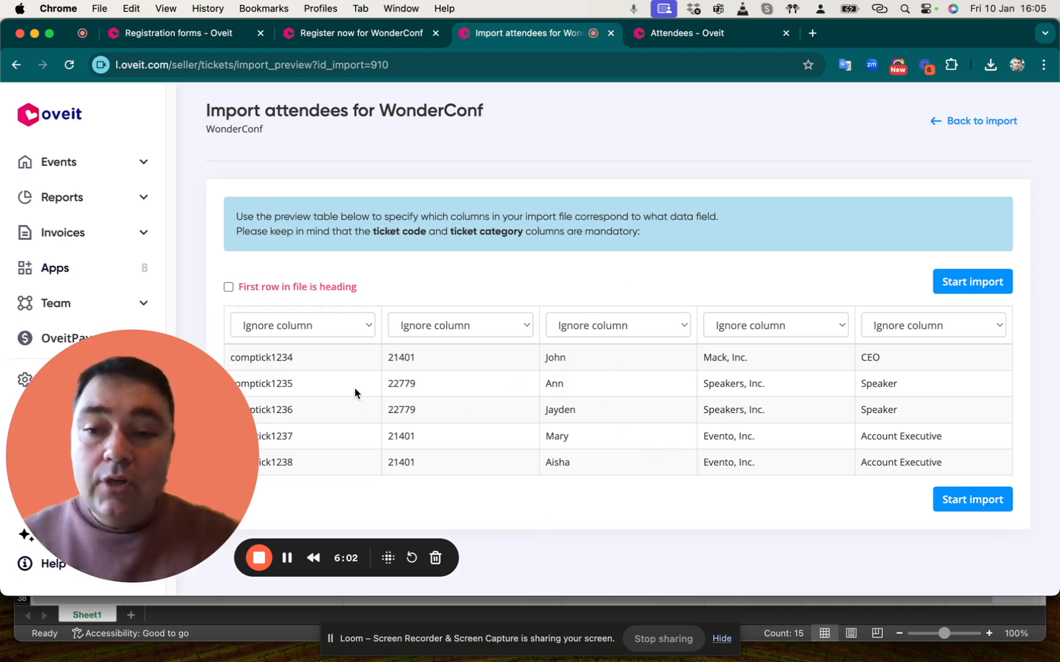
click(317, 325)
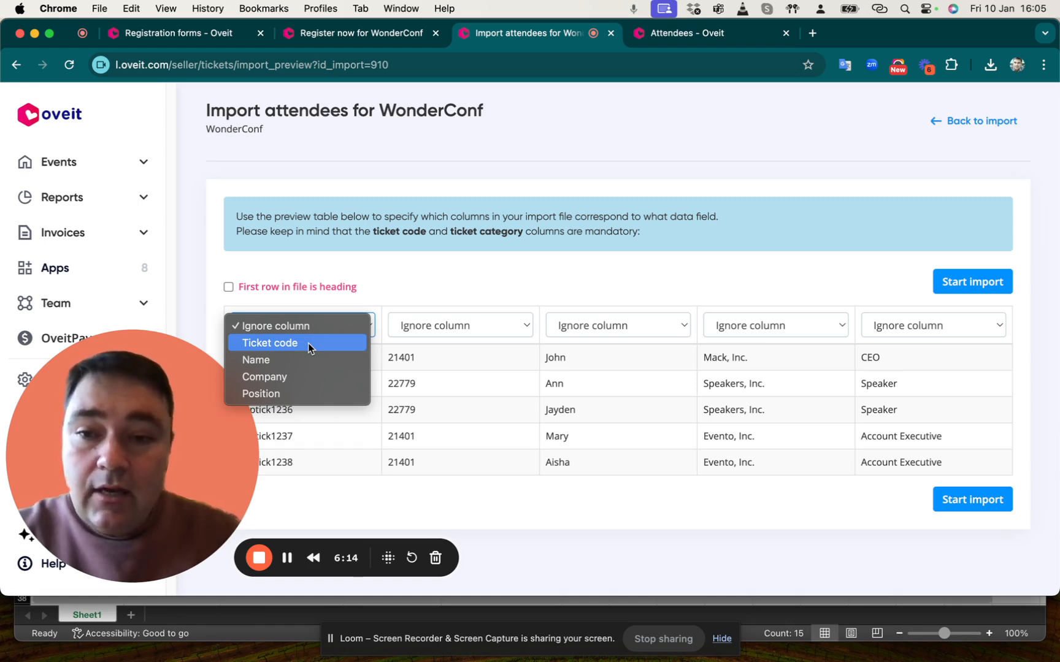
click(308, 343)
click(457, 328)
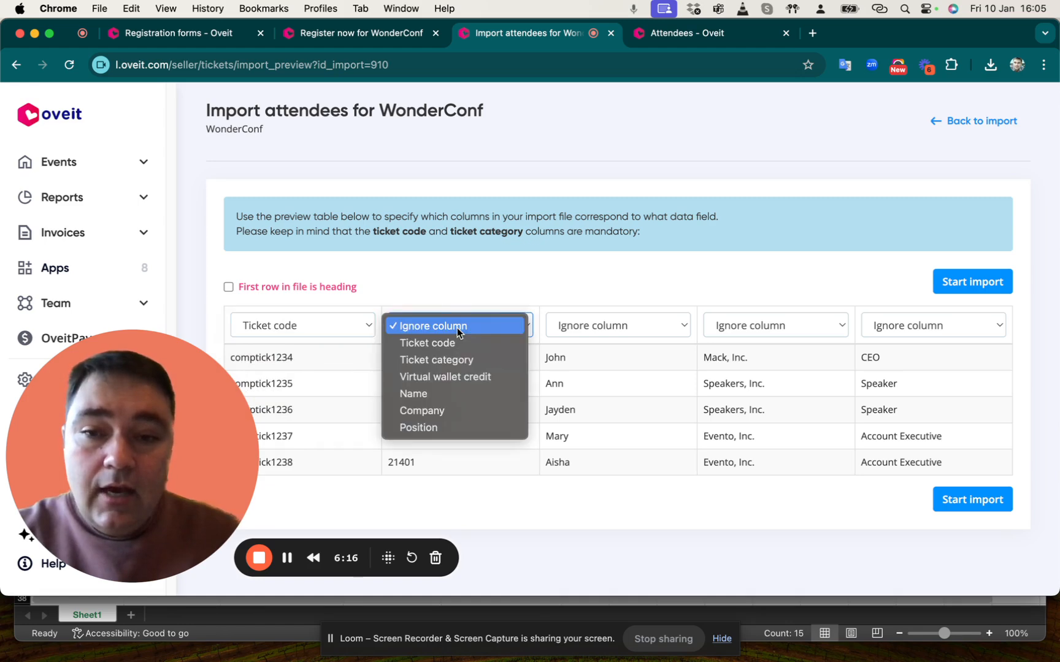
click(456, 368)
Map the remaining columns to Name, Company and Position, and start the import
click(599, 331)
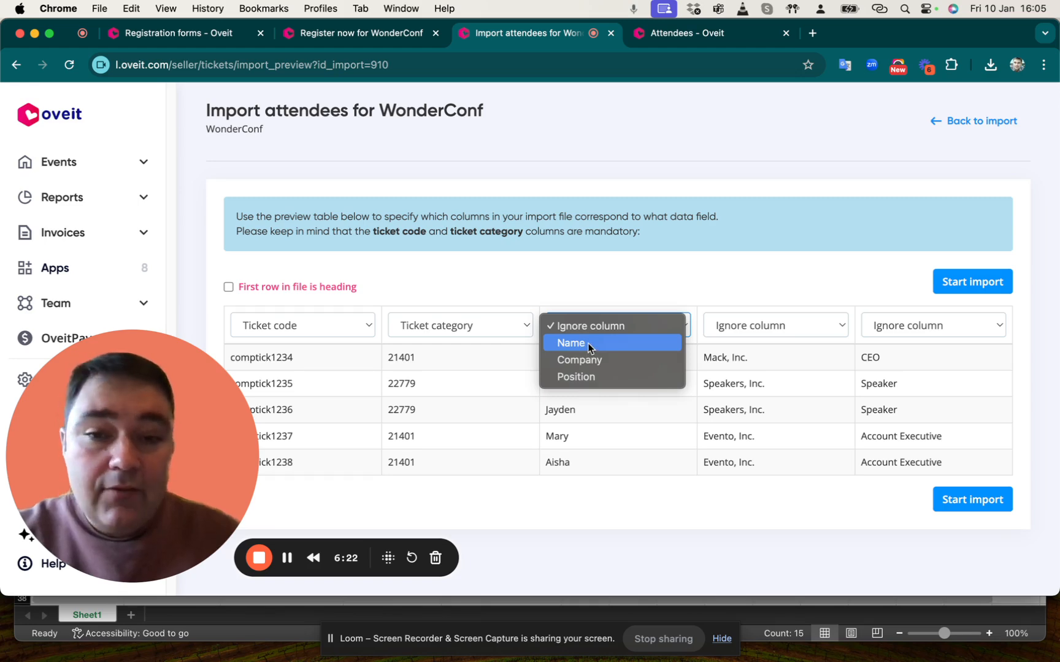
click(588, 343)
click(769, 325)
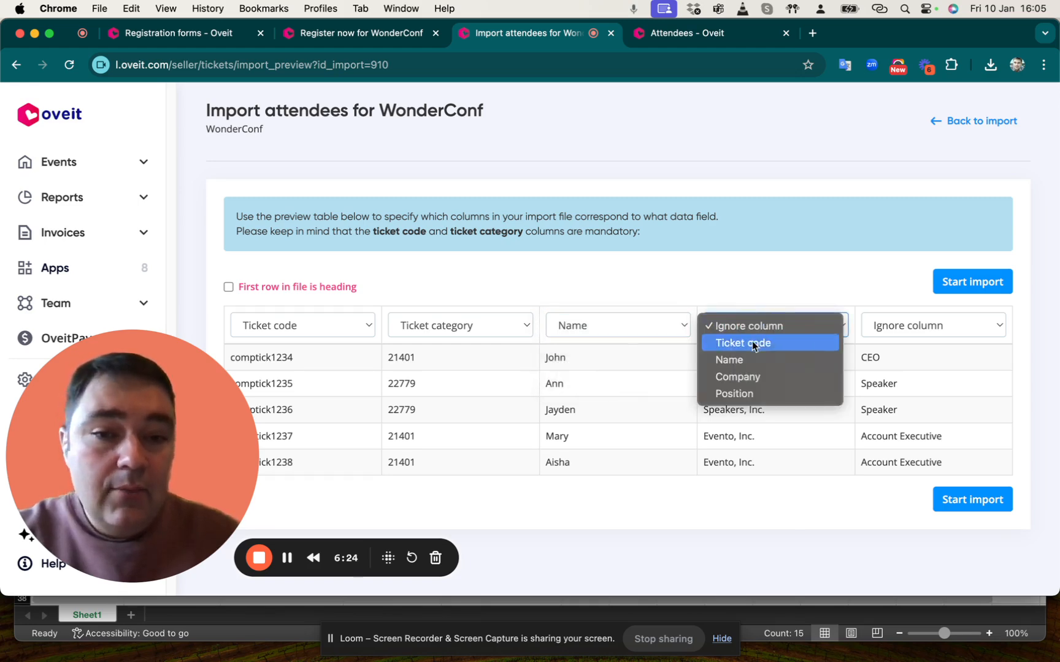
click(737, 377)
click(908, 328)
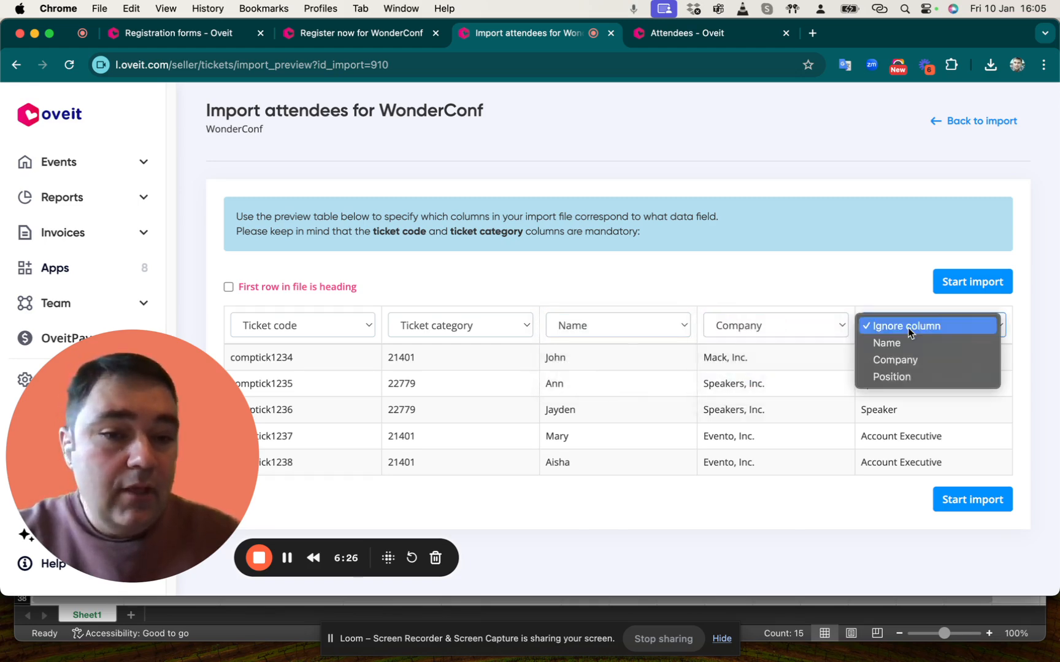
click(903, 381)
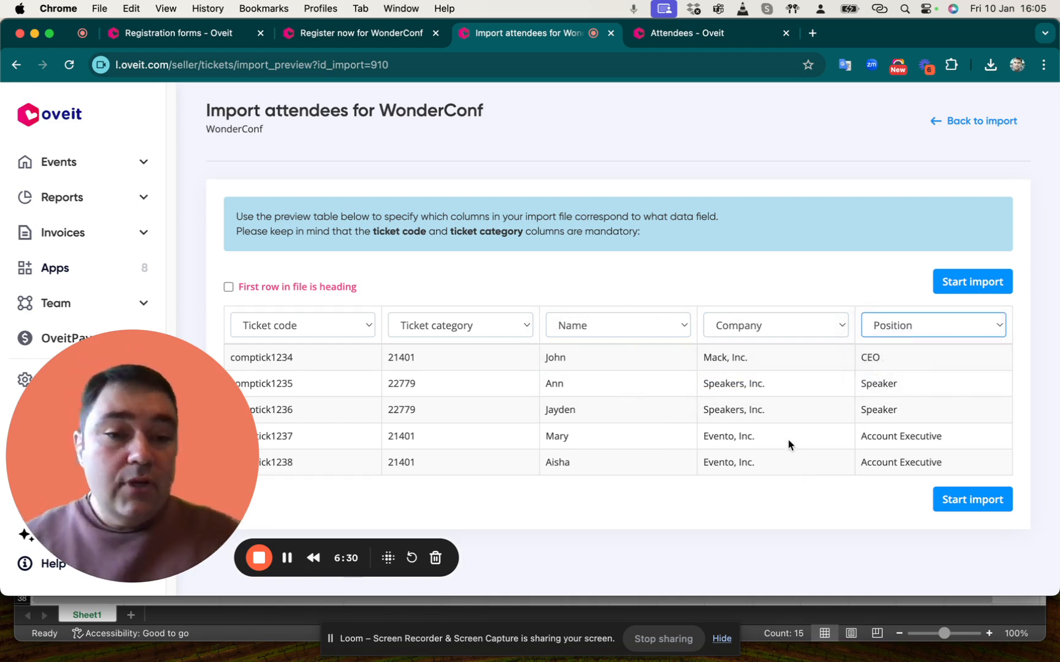
click(979, 511)
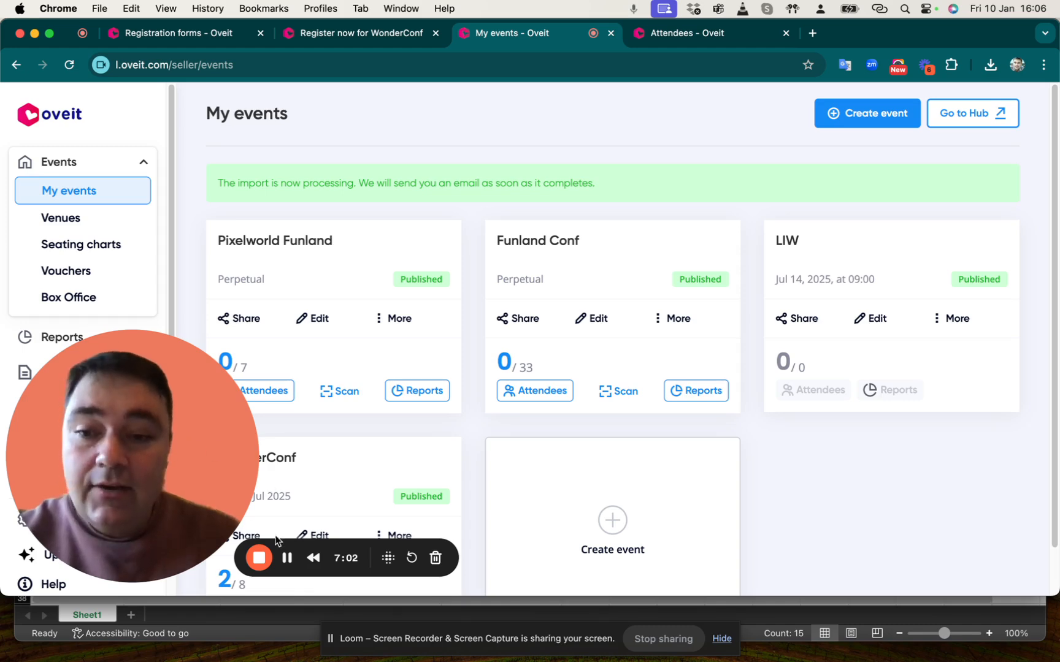
Open the WonderConf attendees list and review the imported comptick ticket rows
drag(286, 558, 927, 498)
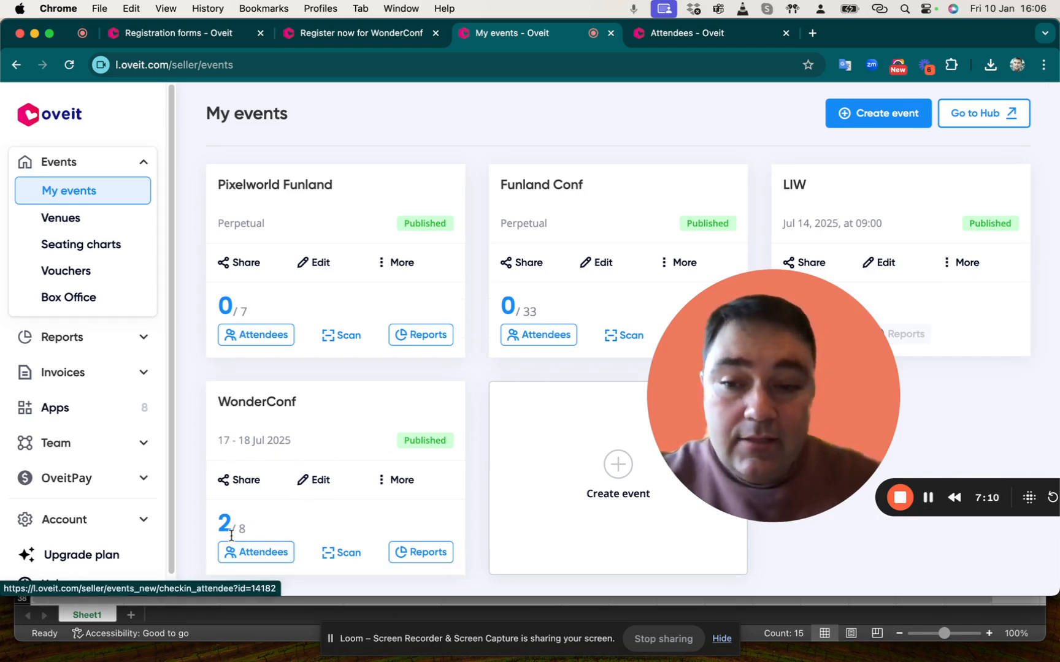
click(246, 556)
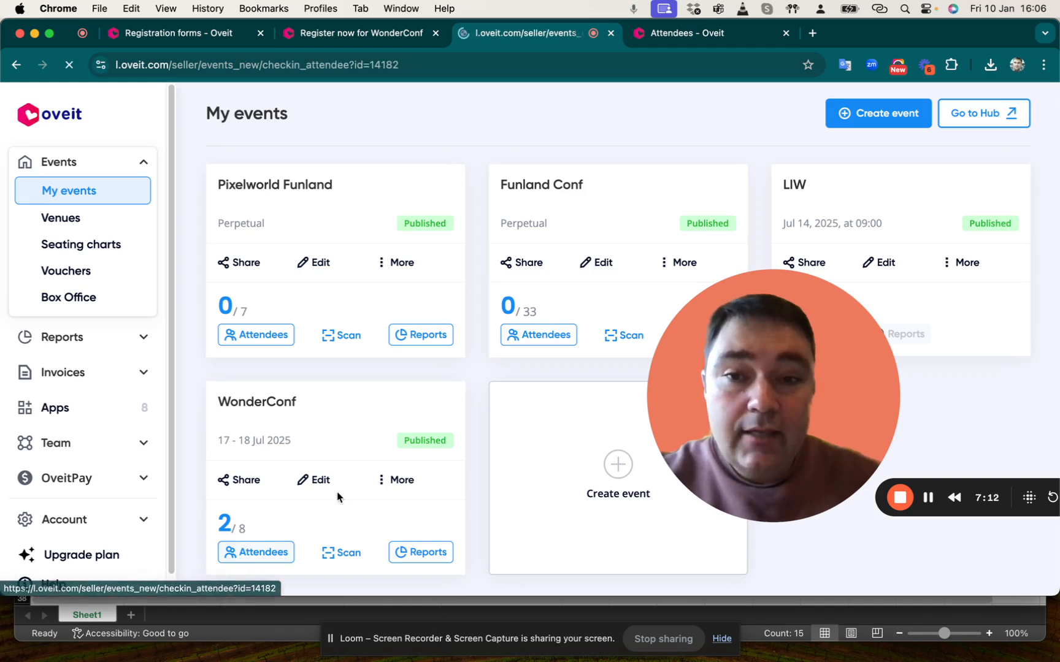
drag(705, 420, 67, 261)
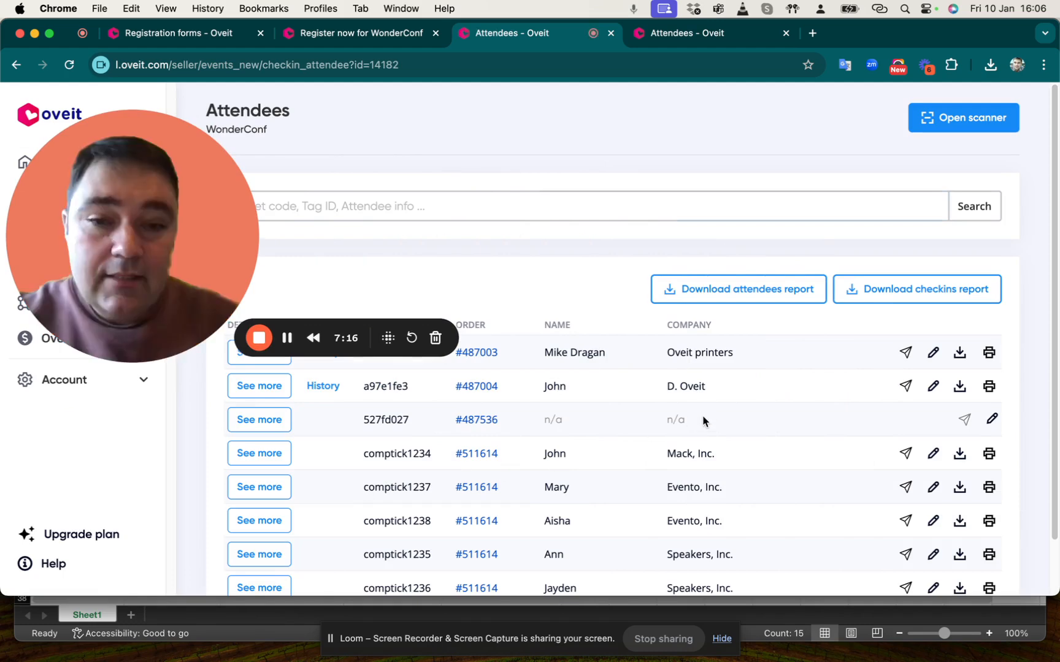
scroll(703, 419, down, 1)
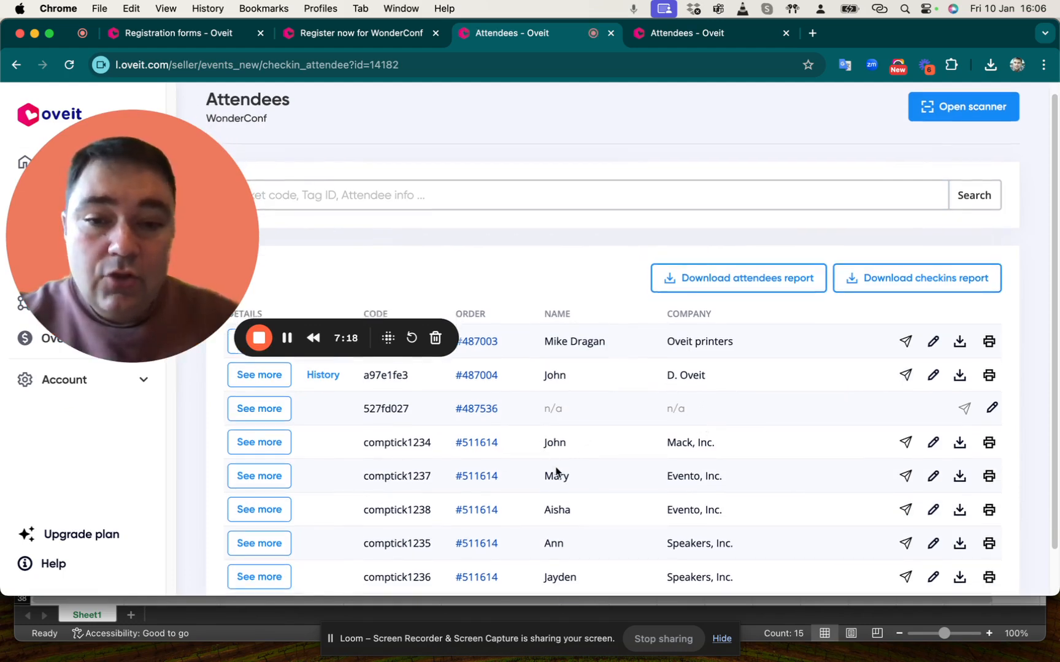
scroll(554, 559, down, 2)
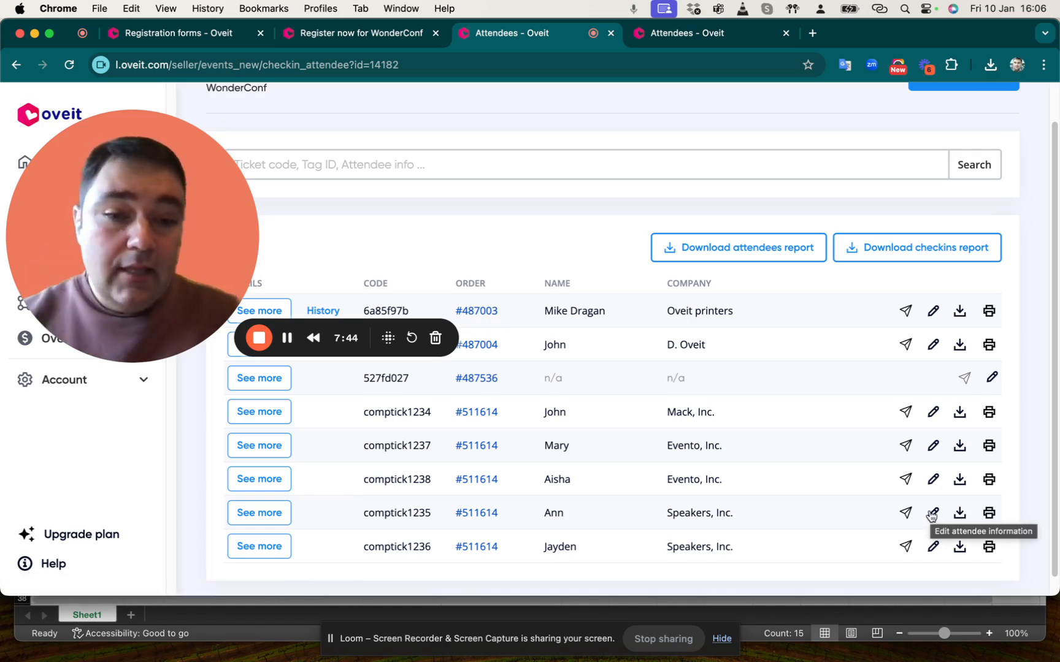
Open the visitor details for ticket comptick1235 and expand its Addons section
click(281, 513)
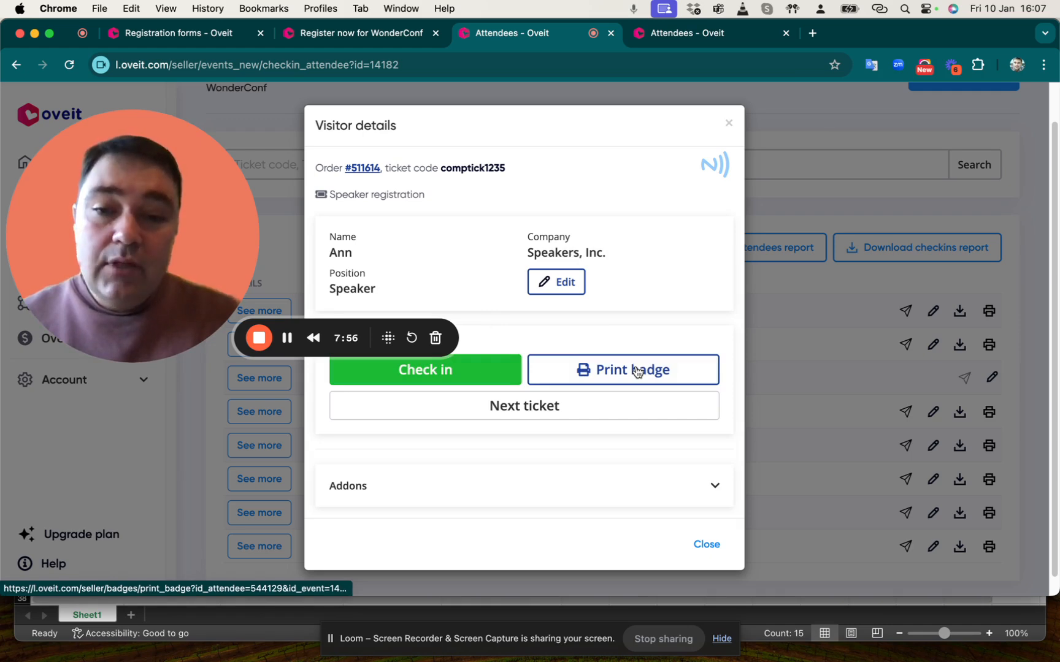
click(442, 484)
scroll(402, 492, down, 2)
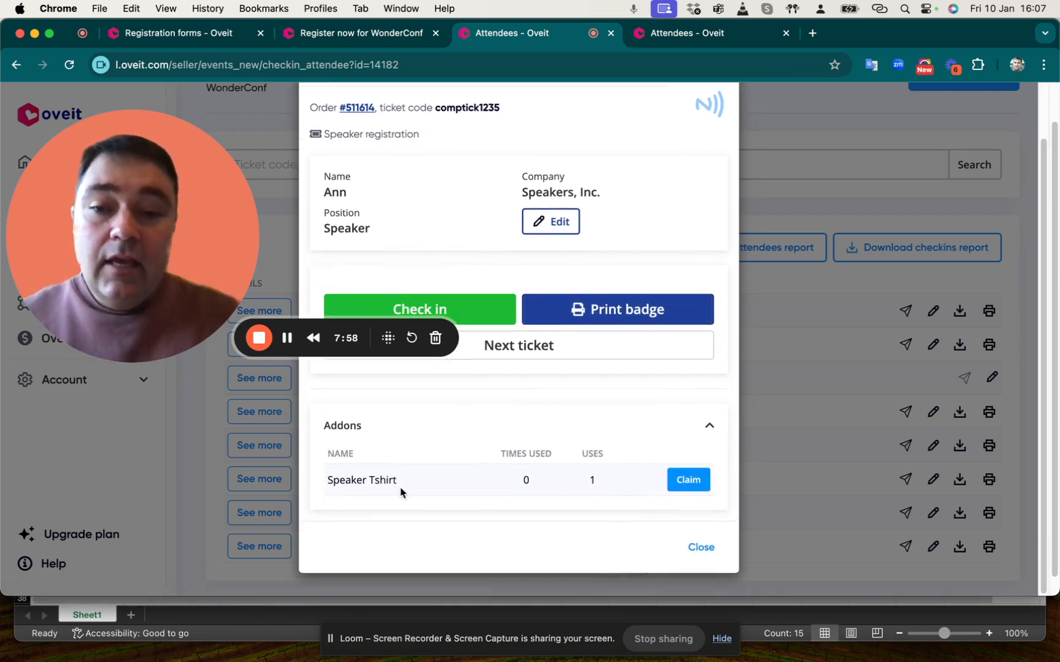